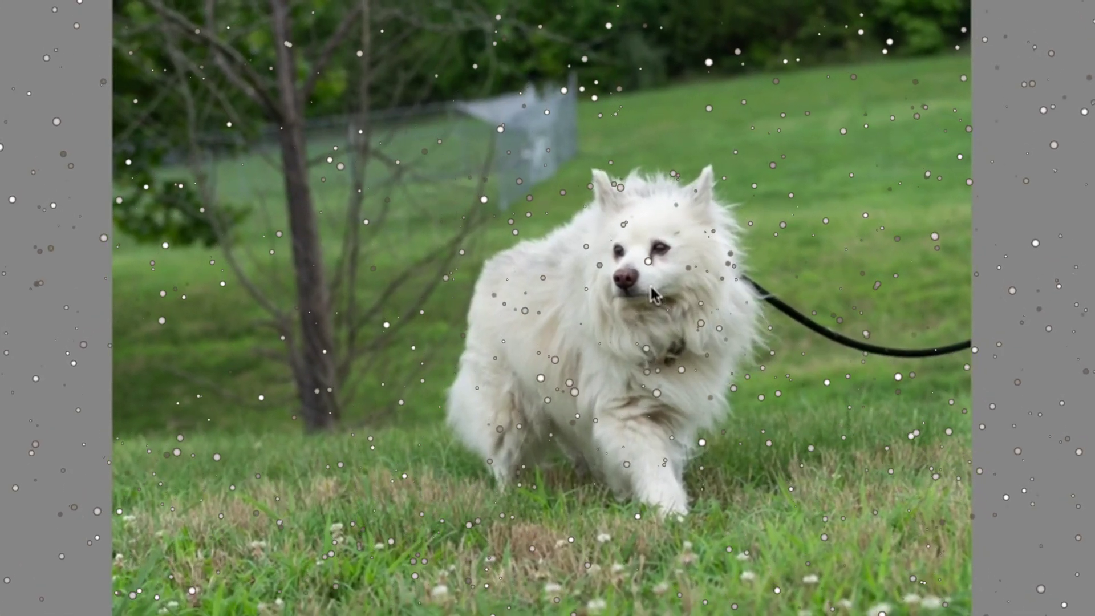
Step: Crop the photo to a 4 x 5 / 8 x 10 aspect ratio, framed tightly around the dog
{"action": "key", "text": "r"}
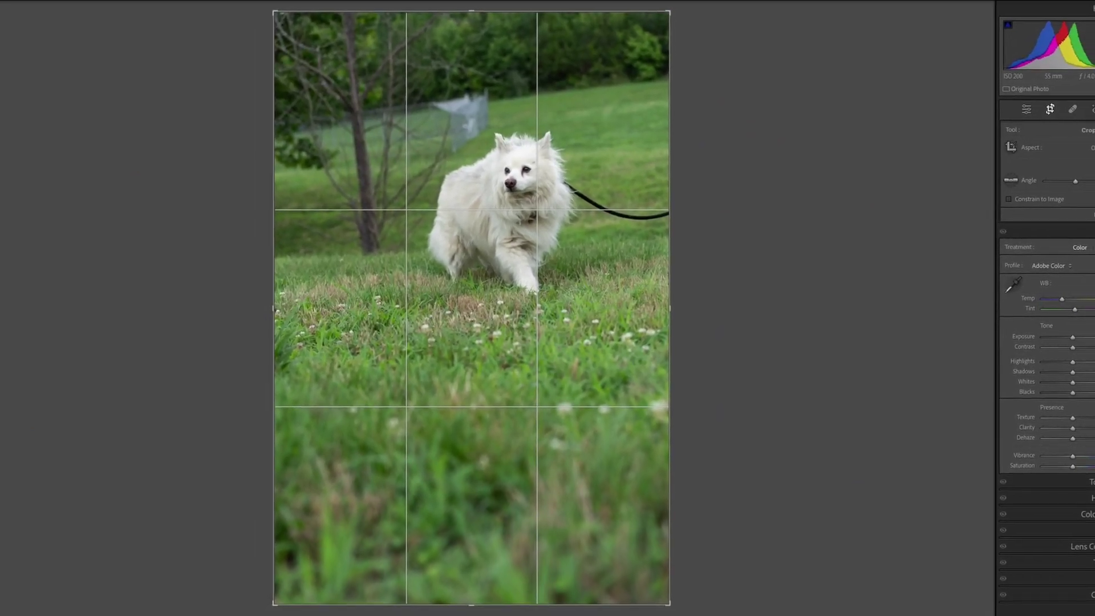
{"action": "left_click", "coordinate": [1091, 148]}
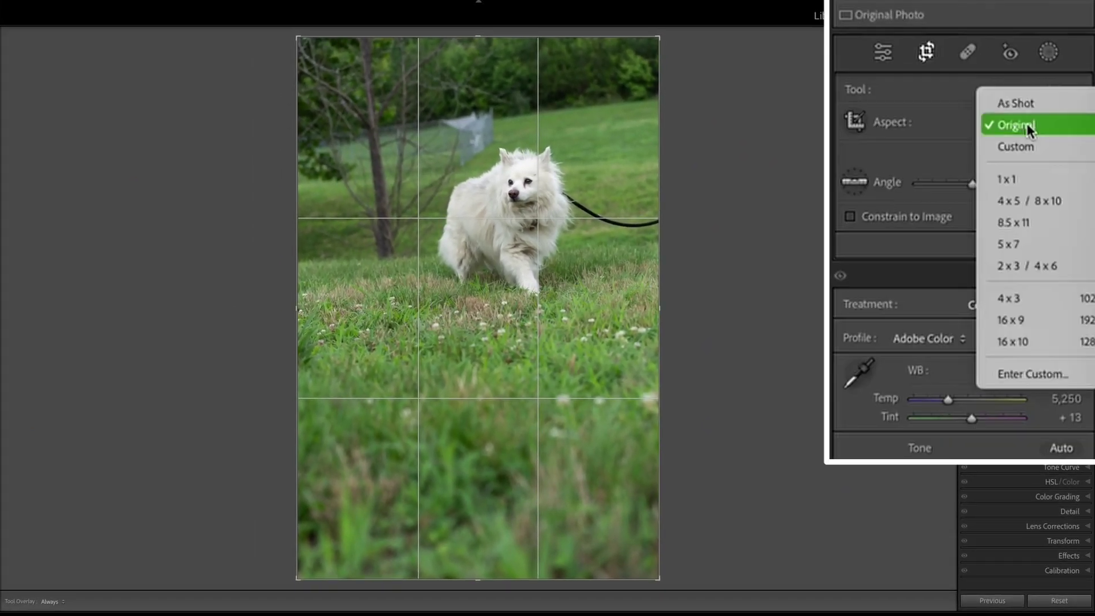
{"action": "left_click", "coordinate": [1033, 199]}
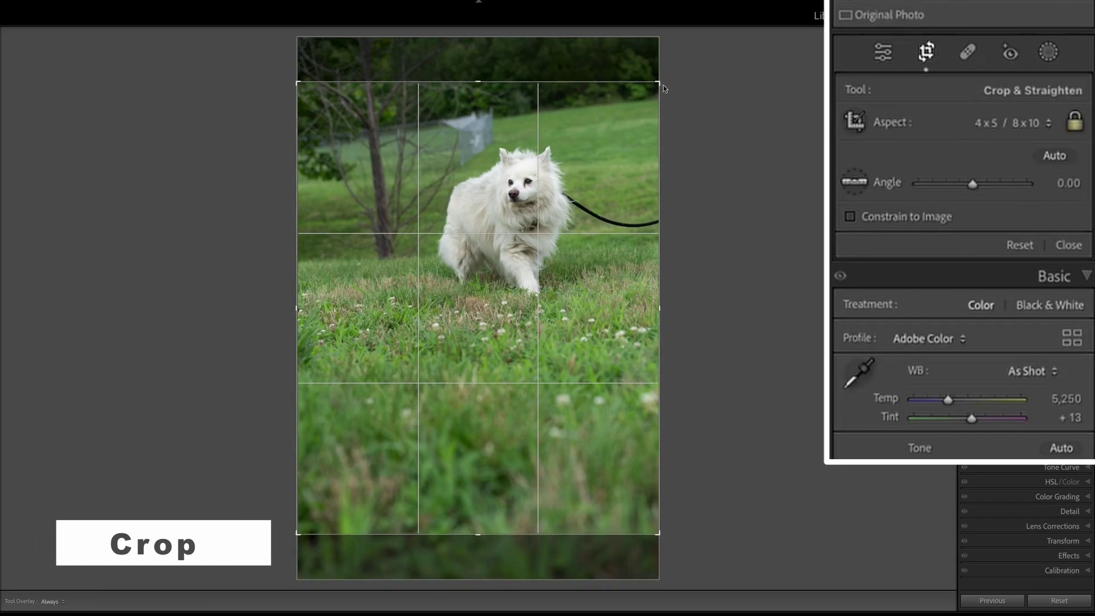
{"action": "left_click_drag", "start_coordinate": [663, 89], "coordinate": [598, 158]}
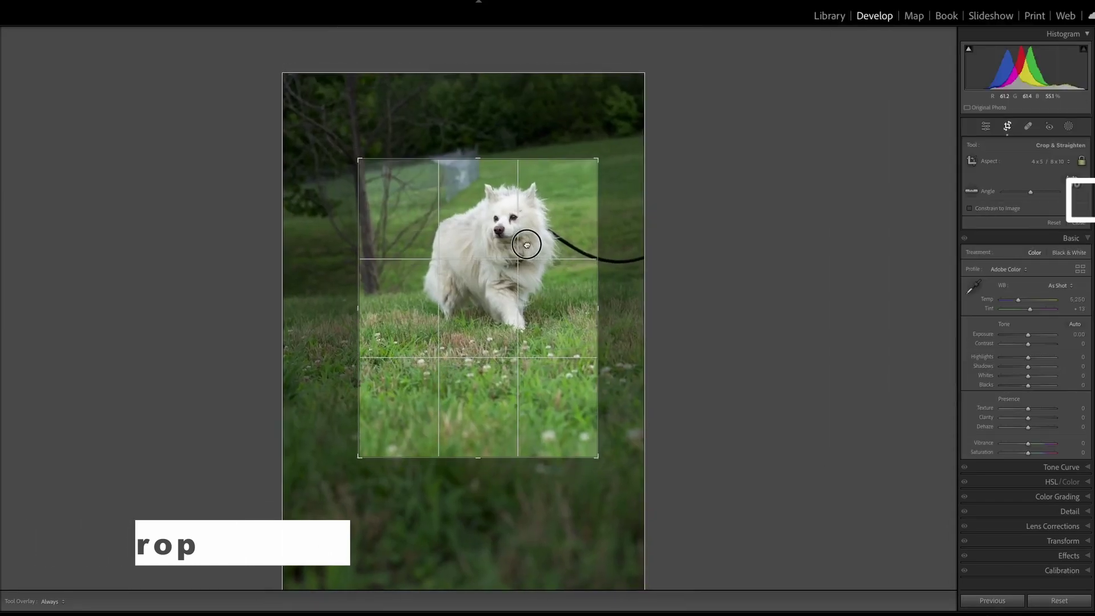
{"action": "left_click_drag", "start_coordinate": [527, 245], "coordinate": [524, 268]}
{"action": "left_click_drag", "start_coordinate": [597, 160], "coordinate": [588, 170]}
{"action": "left_click_drag", "start_coordinate": [568, 211], "coordinate": [557, 224]}
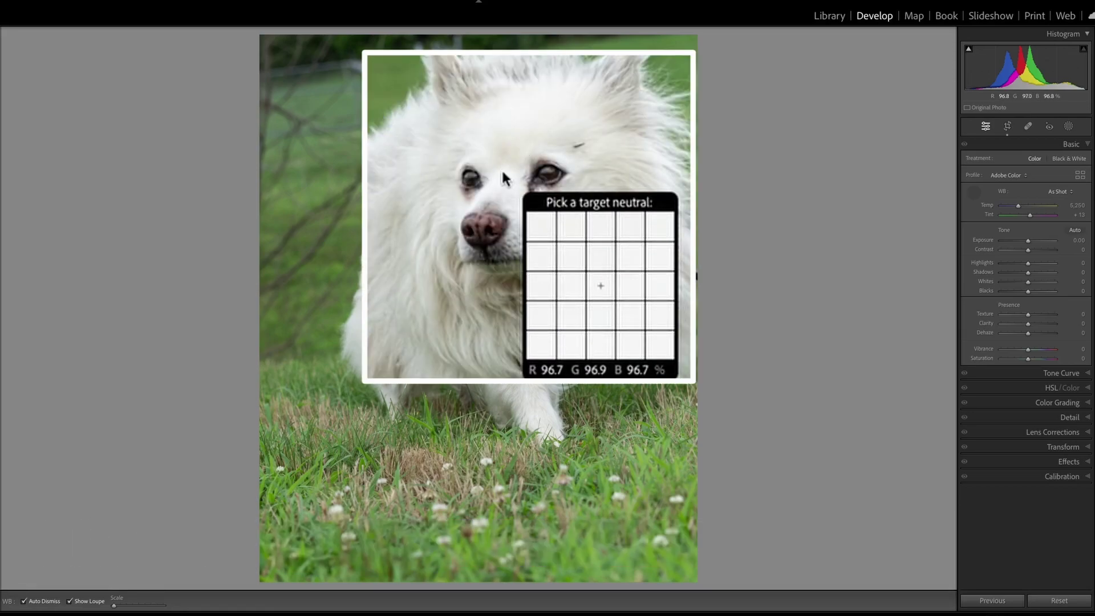
Step: Set the white balance by sampling the white fur between the dog's eyes and lower the tint to +11
{"action": "left_click", "coordinate": [502, 170]}
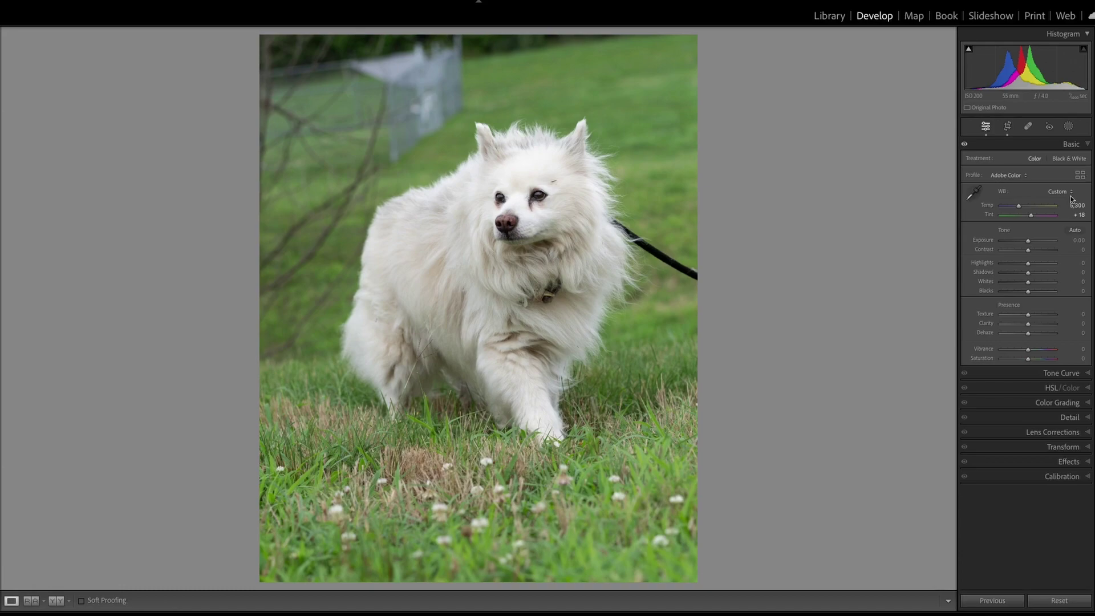
{"action": "key", "text": "minus"}
{"action": "key", "text": "minus"}
{"action": "key", "text": "minus"}
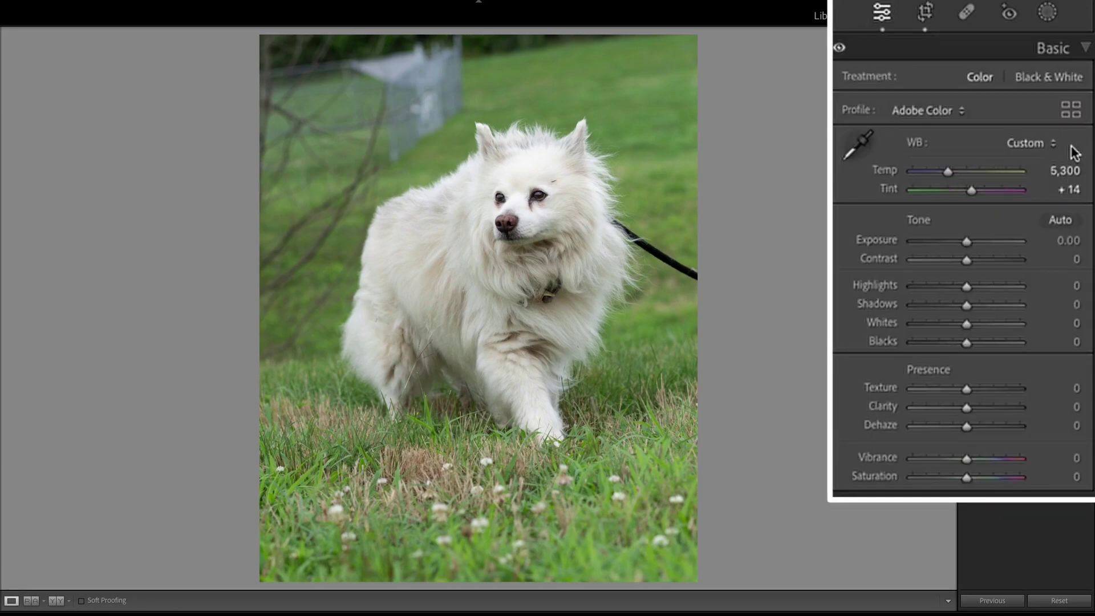
{"action": "key", "text": "minus"}
{"action": "key", "text": "minus"}
{"action": "key", "text": "minus"}
Step: Try the saturation at +100 to check the fur for colour casts, and undo it
{"action": "key", "text": "shift+equal"}
{"action": "key", "text": "shift+equal"}
{"action": "key", "text": "shift+equal"}
{"action": "key", "text": "shift+equal"}
{"action": "key", "text": "shift+equal"}
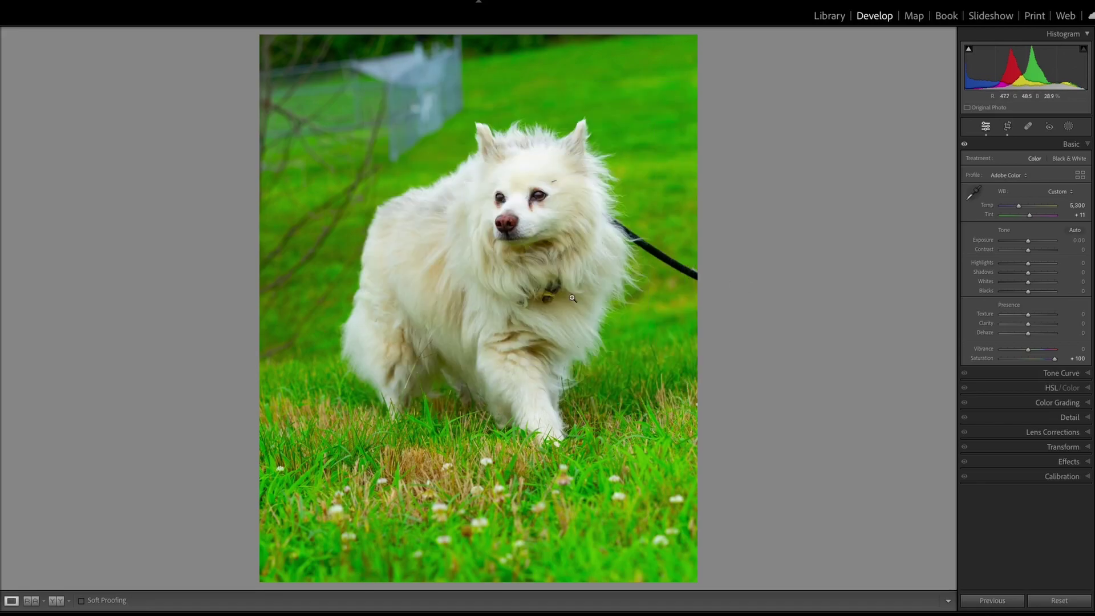
{"action": "key", "text": "ctrl+z"}
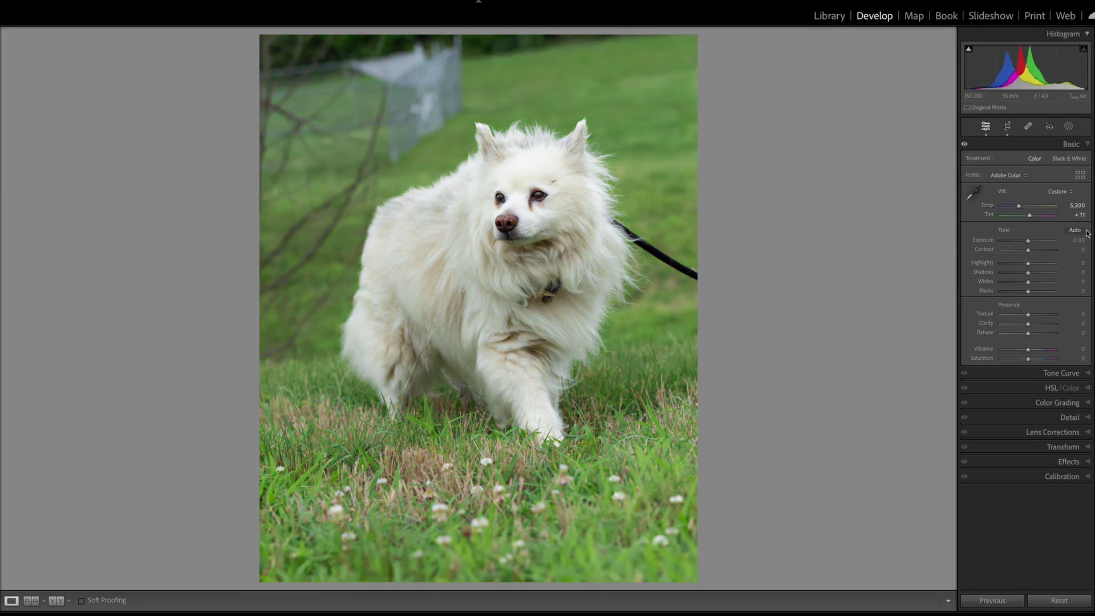
Step: Apply the automatic tone adjustments and create a subject mask of the dog with the DogContrastTextureClarityDehaze preset
{"action": "left_click", "coordinate": [1068, 231]}
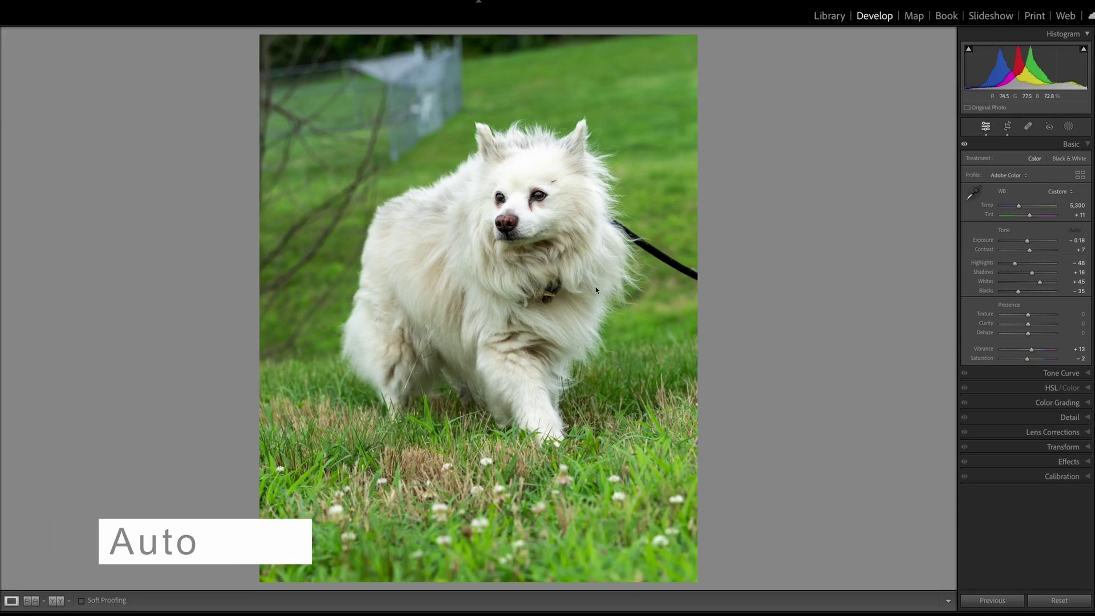
{"action": "left_click", "coordinate": [1069, 127]}
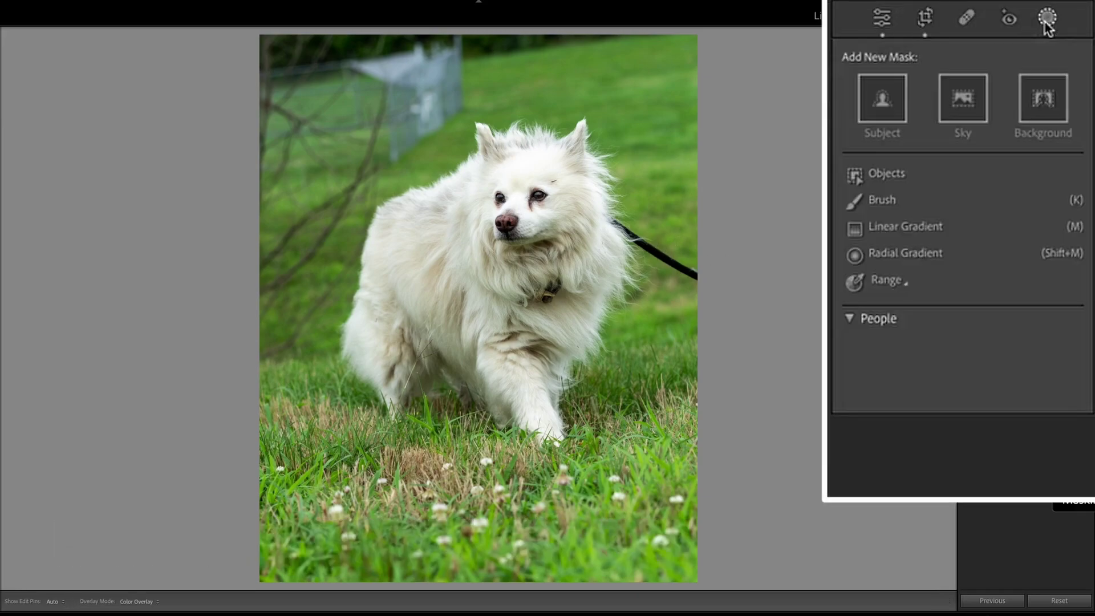
{"action": "left_click", "coordinate": [882, 98]}
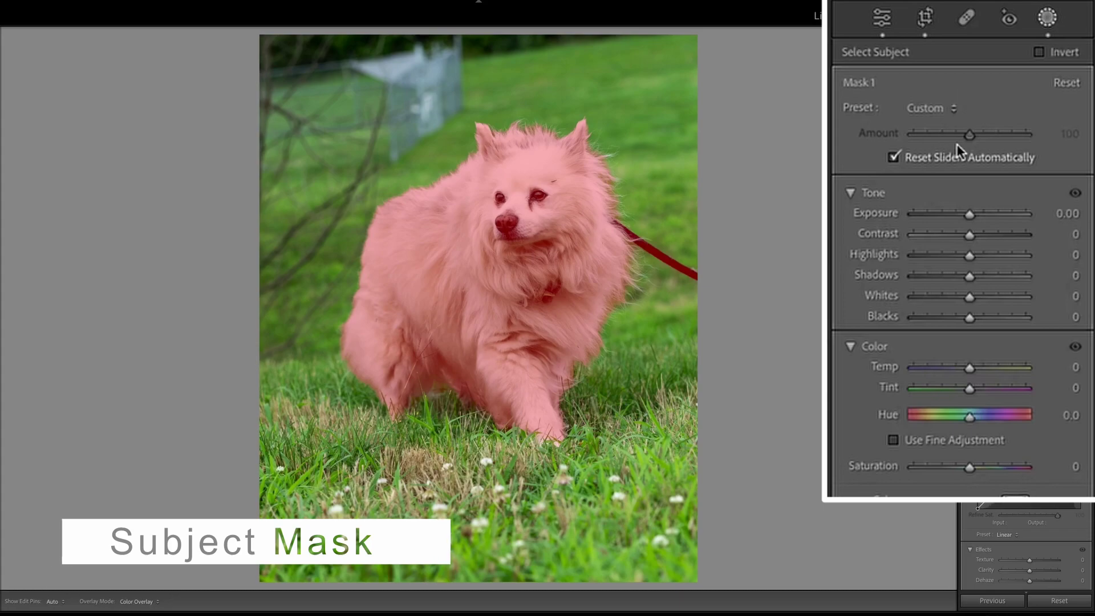
{"action": "left_click", "coordinate": [951, 111]}
{"action": "left_click", "coordinate": [926, 520]}
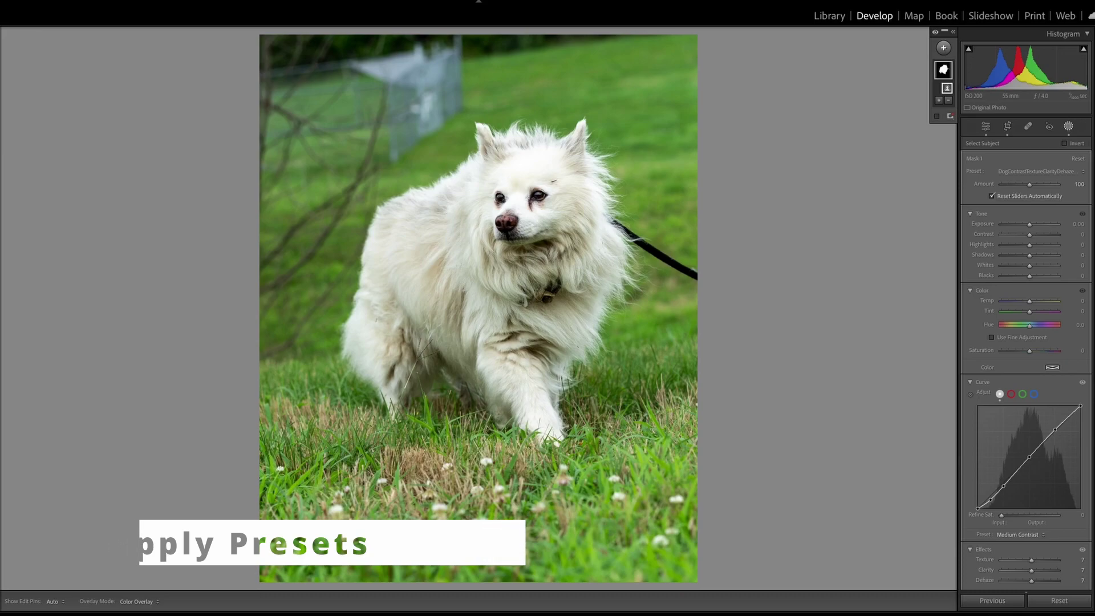
Step: Set the dog mask's highlights to -27, shadows to 27 and exposure to 0.15, using the clipping overlay as a check
{"action": "left_click_drag", "start_coordinate": [1029, 255], "coordinate": [1031, 255]}
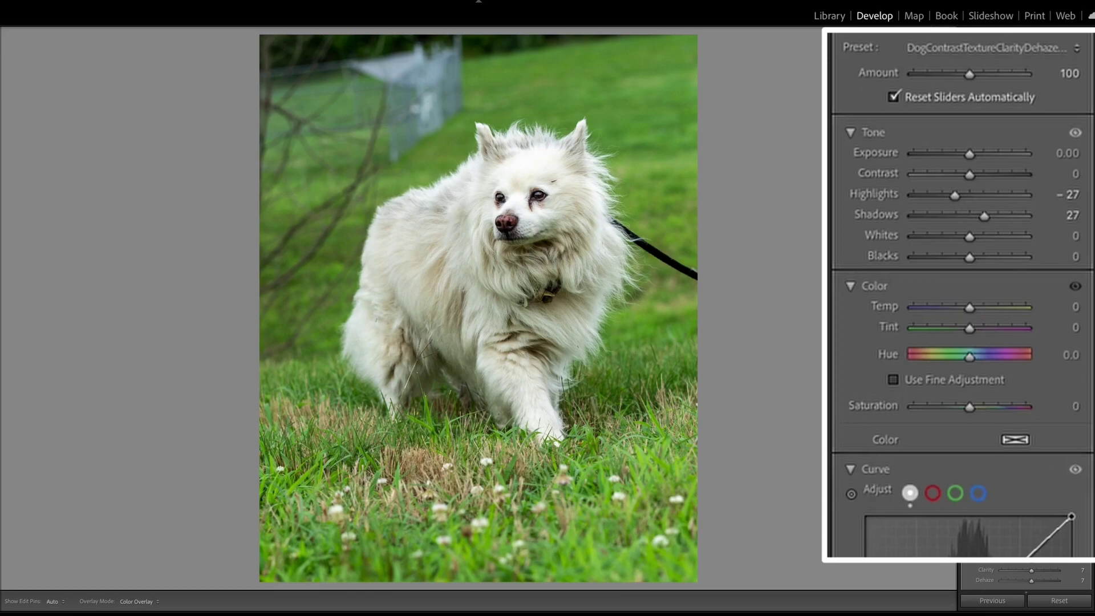
{"action": "left_click_drag", "start_coordinate": [1030, 223], "coordinate": [1031, 223]}
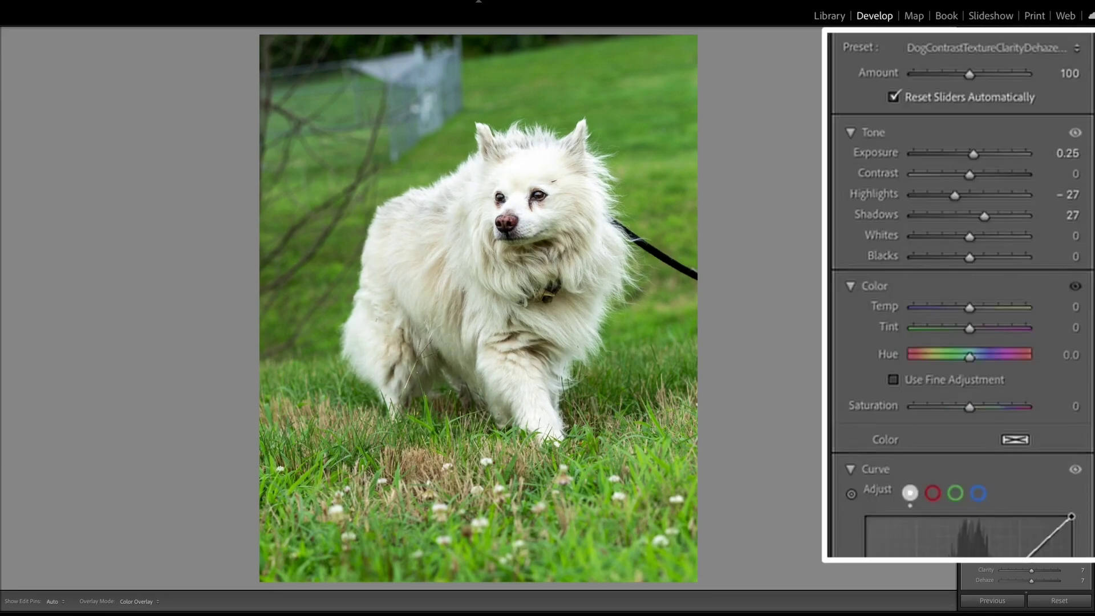
{"action": "key", "text": "j"}
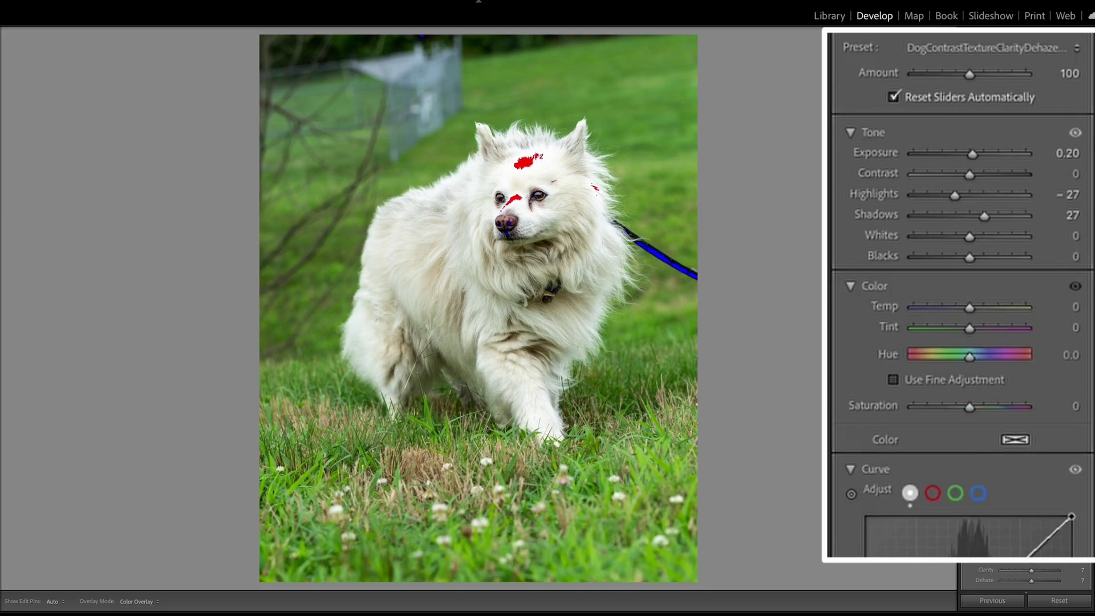
{"action": "key", "text": "j"}
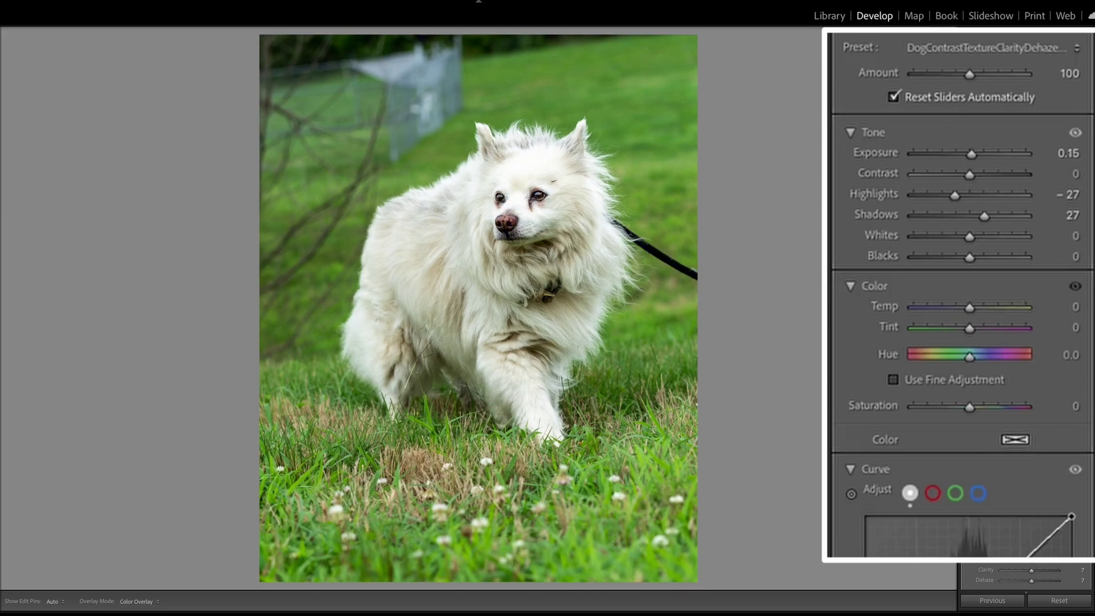
Step: Set the dog mask's saturation to -10 and its temperature to 1
{"action": "left_click_drag", "start_coordinate": [1029, 351], "coordinate": [1028, 351]}
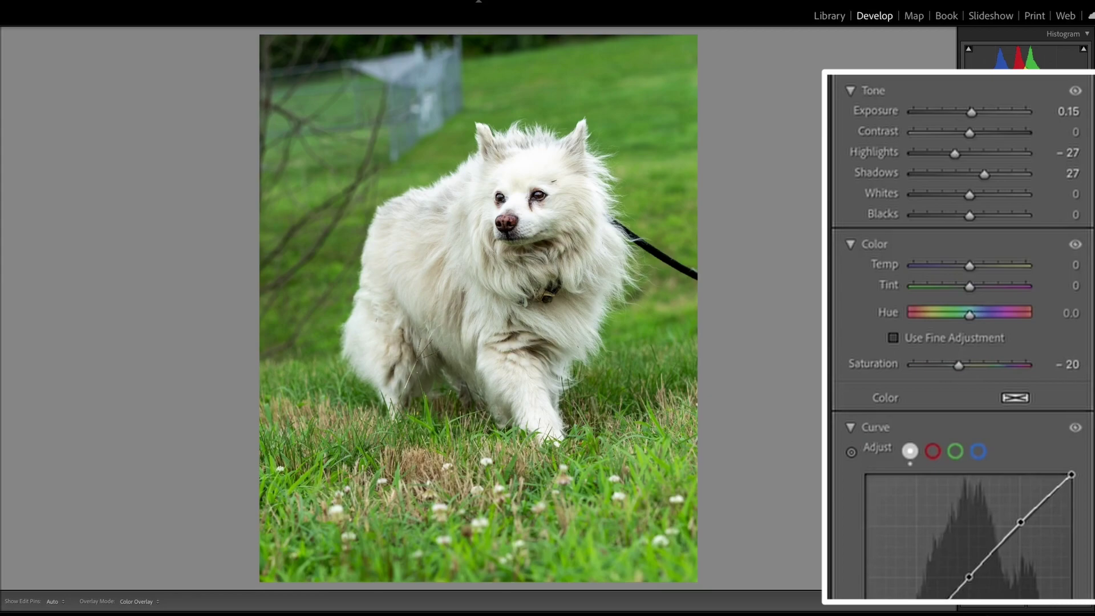
{"action": "left_click_drag", "start_coordinate": [1025, 350], "coordinate": [1027, 350]}
{"action": "left_click_drag", "start_coordinate": [1030, 301], "coordinate": [1029, 301]}
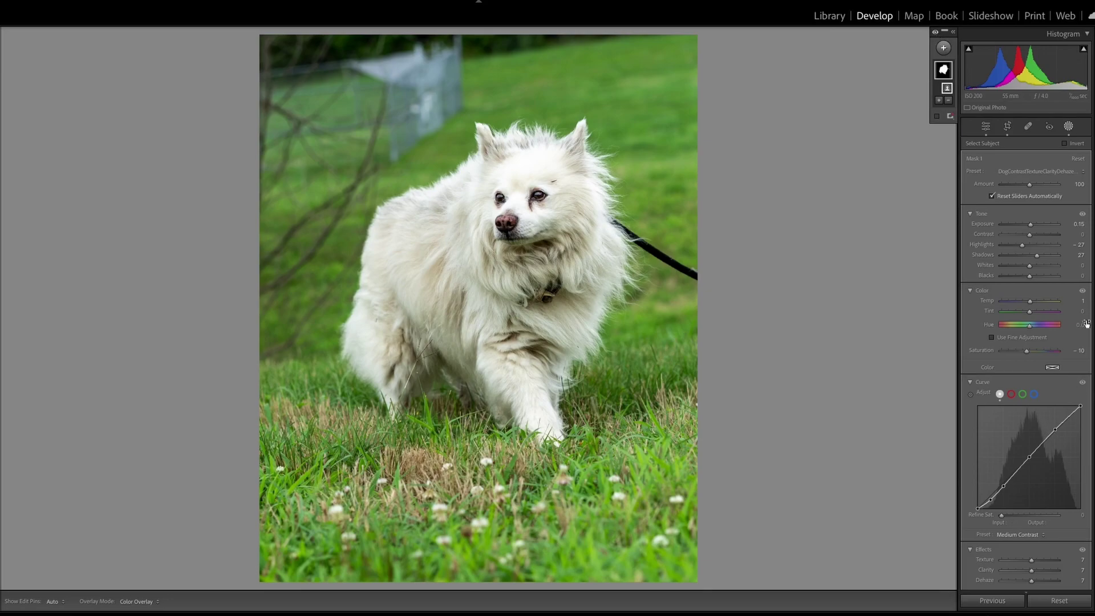
Step: Add a brush mask over the tear-stained fur by the dog's eyes with tint 21 and saturation -33
{"action": "left_click", "coordinate": [944, 47]}
{"action": "left_click", "coordinate": [953, 137]}
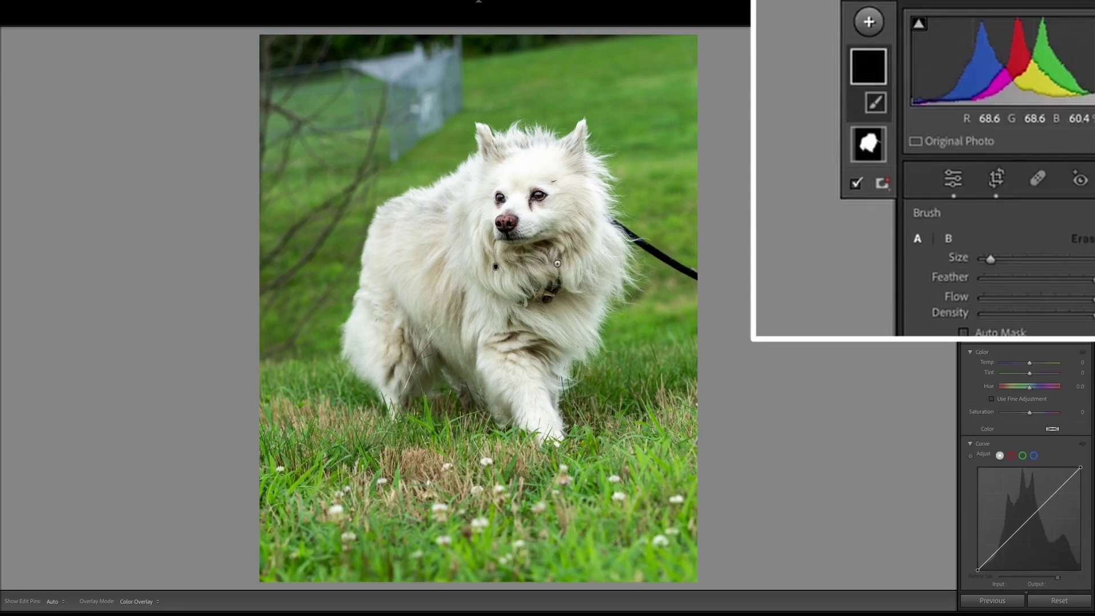
{"action": "key", "text": "ctrl+equal"}
{"action": "key", "text": "ctrl+equal"}
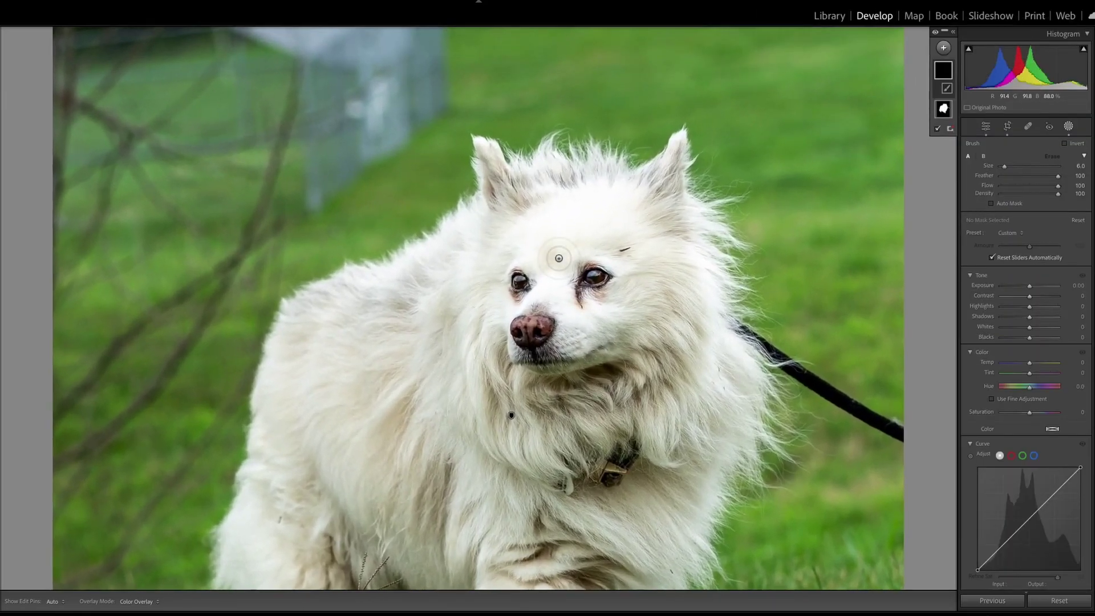
{"action": "key", "text": "ctrl+equal"}
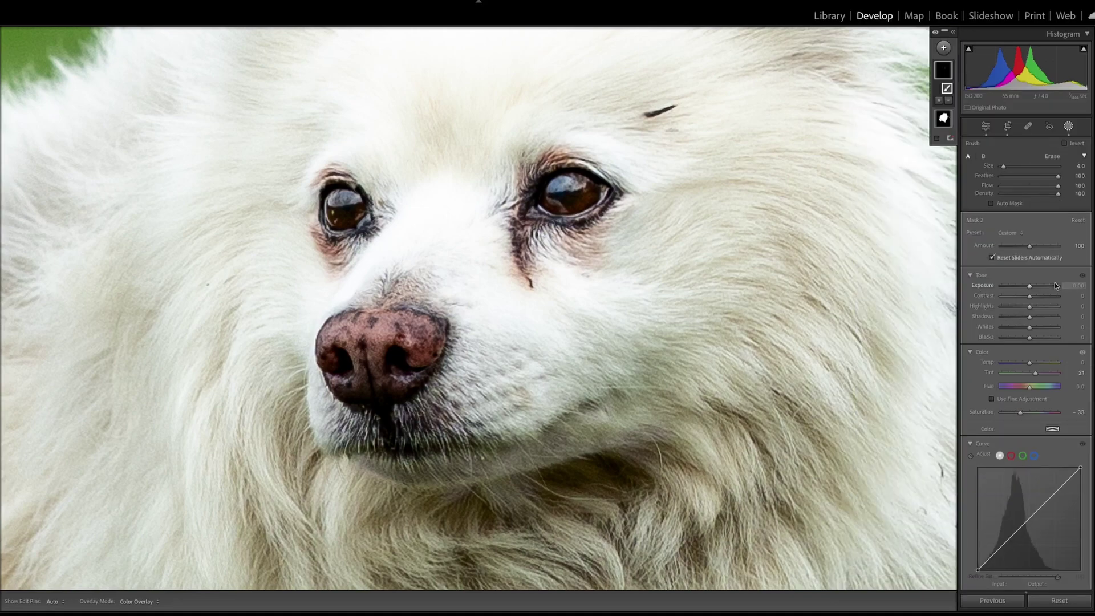
Step: Raise the exposure of the tear-stain brush mask to 0.65
{"action": "key", "text": "Up"}
{"action": "key", "text": "Up"}
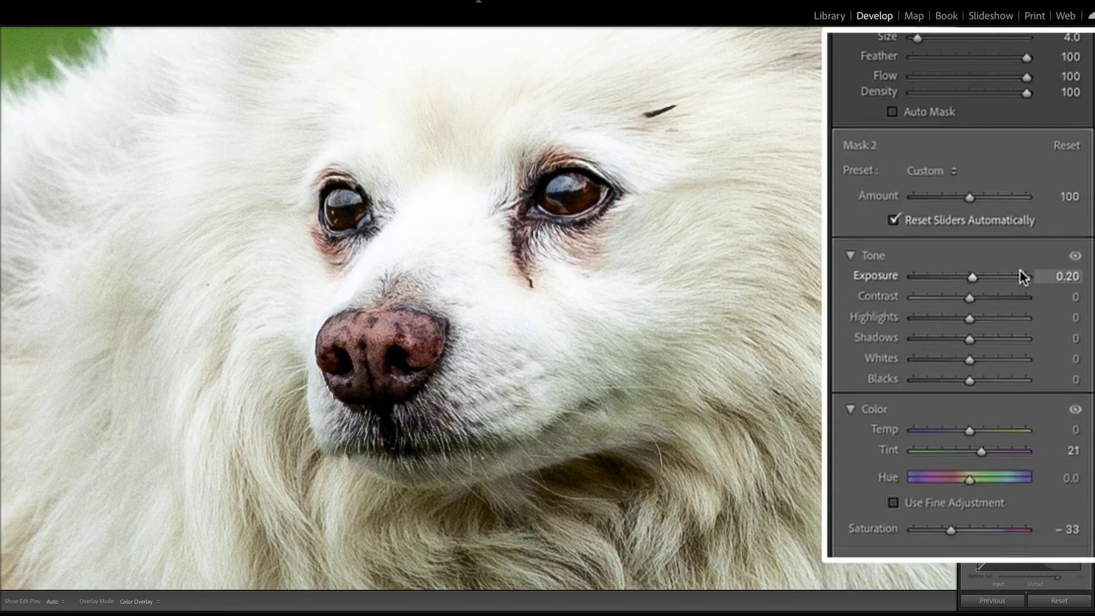
{"action": "key", "text": "Up"}
{"action": "key", "text": "Up"}
{"action": "key", "text": "Up"}
{"action": "key", "text": "Up"}
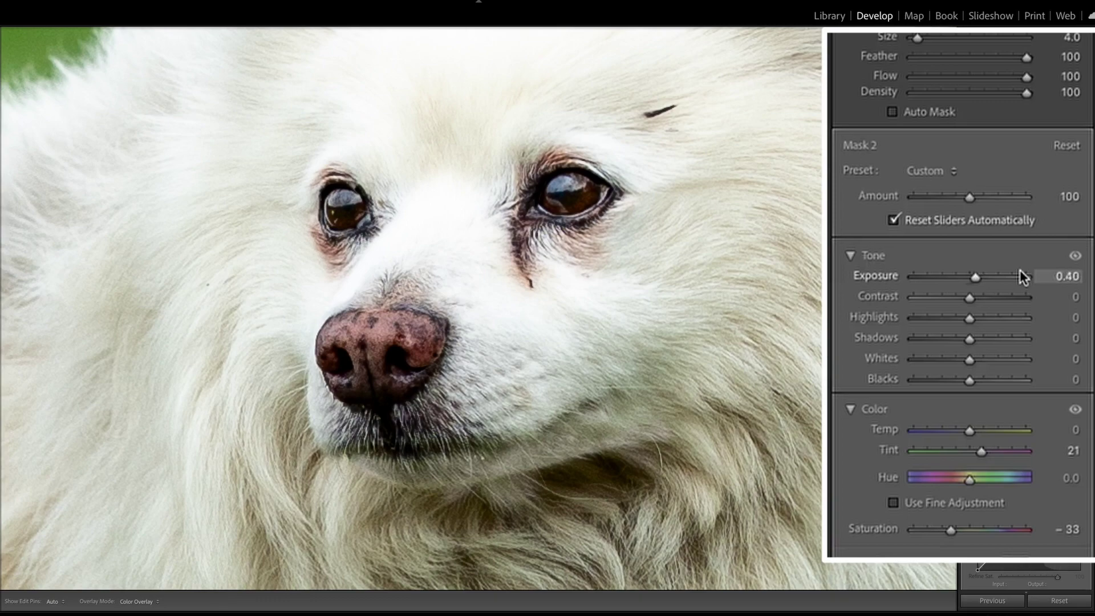
{"action": "key", "text": "Up"}
{"action": "key", "text": "Up"}
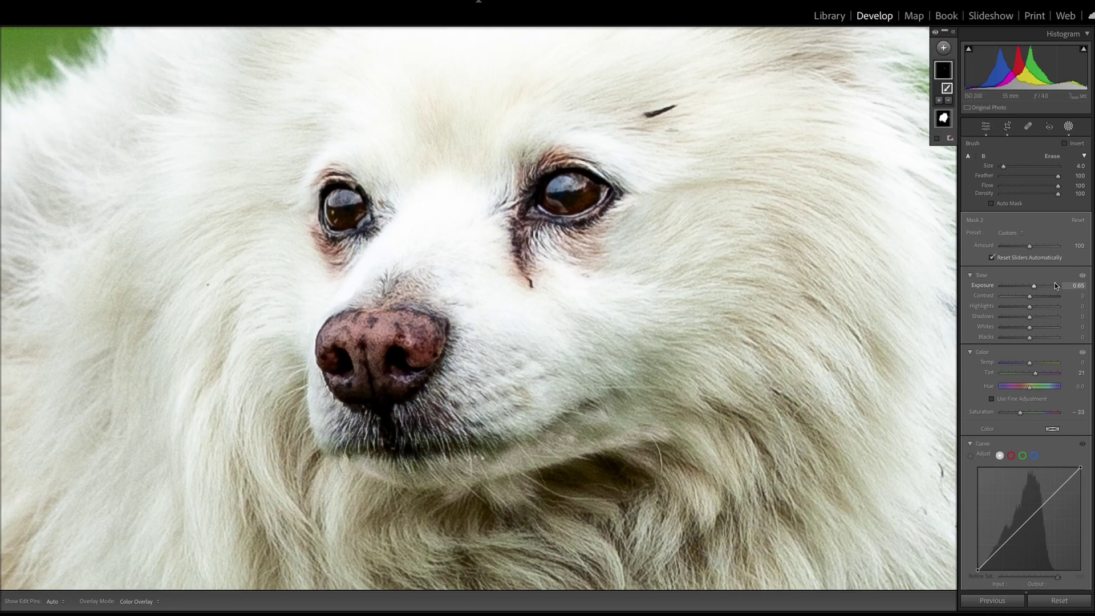
Step: Create a new object mask on one of the dog's eyes and add the other eye to it
{"action": "left_click", "coordinate": [985, 126]}
{"action": "left_click", "coordinate": [708, 231]}
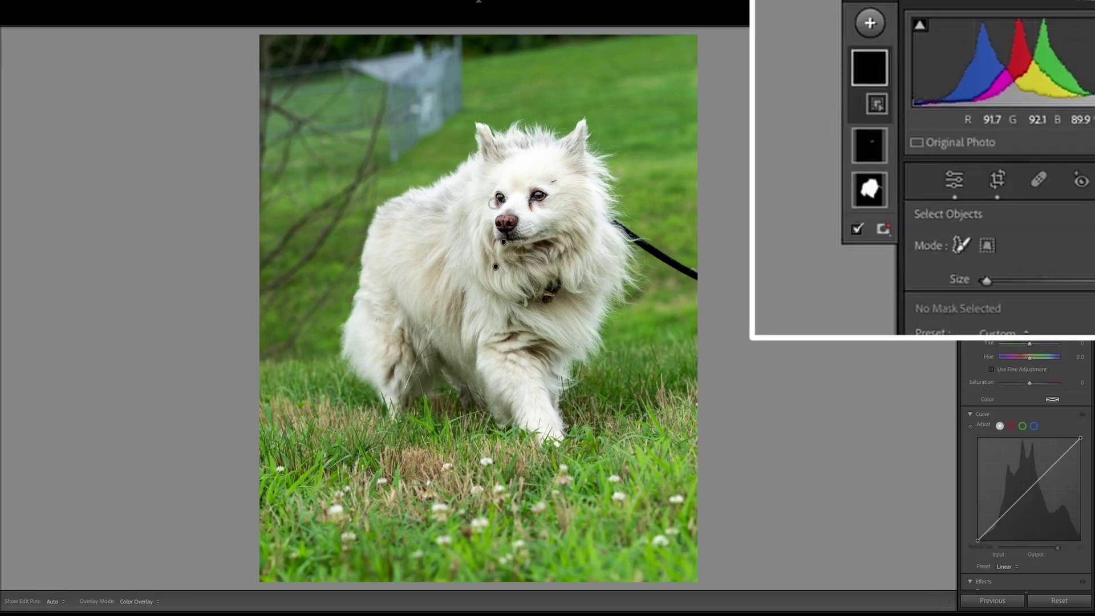
{"action": "left_click", "coordinate": [499, 198]}
{"action": "left_click", "coordinate": [861, 155]}
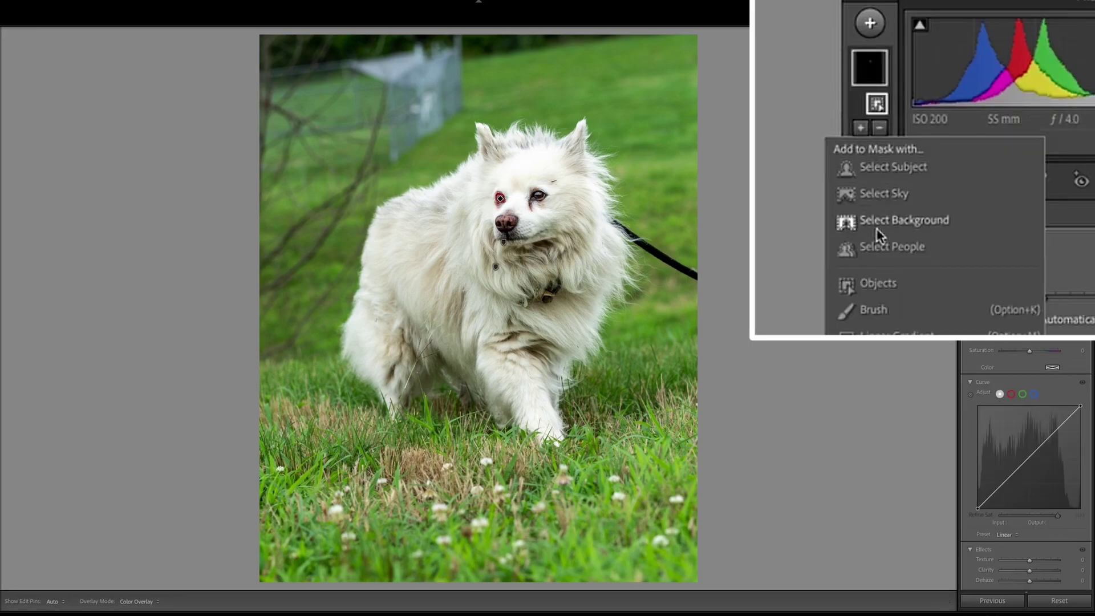
{"action": "left_click", "coordinate": [876, 275]}
{"action": "left_click", "coordinate": [537, 196]}
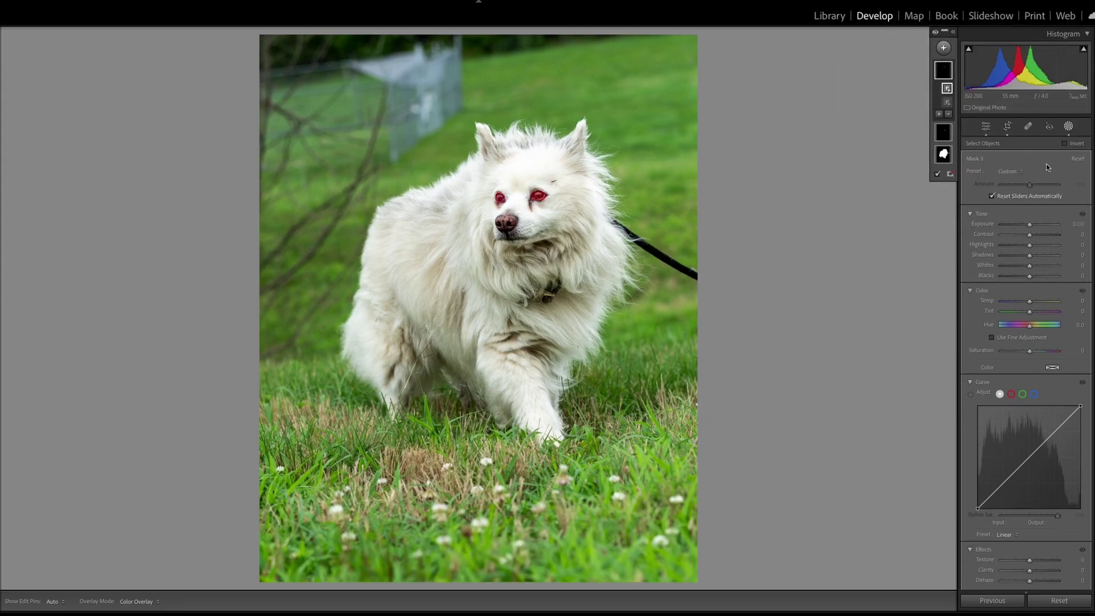
Step: Set the eye mask's exposure to 0.05, temperature to 3 and saturation to 10
{"action": "key", "text": "plus"}
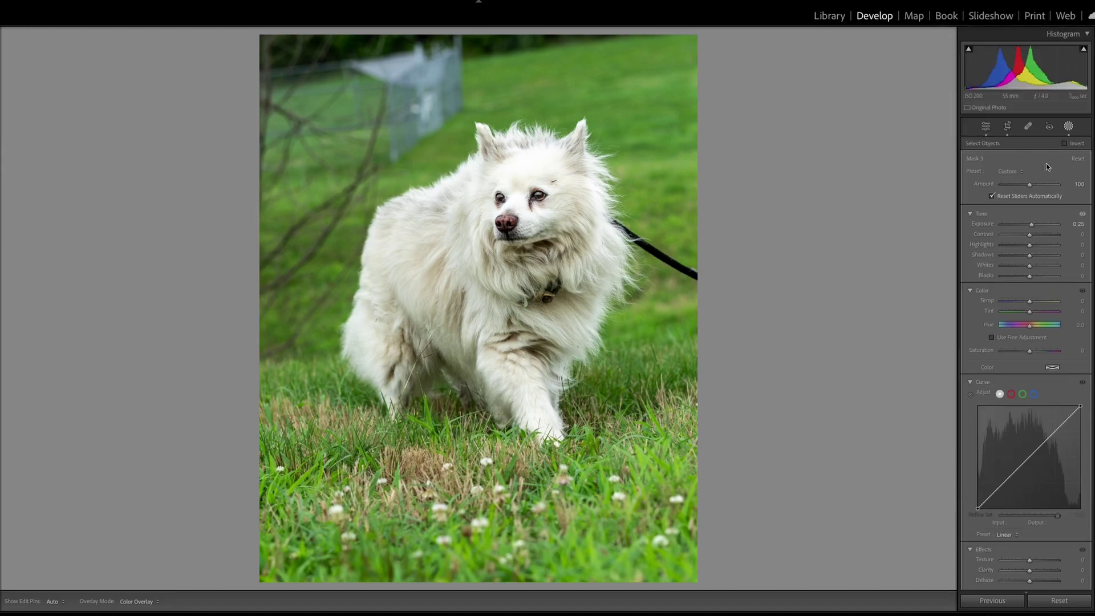
{"action": "key", "text": "minus"}
{"action": "key", "text": "minus"}
{"action": "key", "text": "minus"}
{"action": "key", "text": "minus"}
{"action": "key", "text": "minus"}
{"action": "key", "text": "plus"}
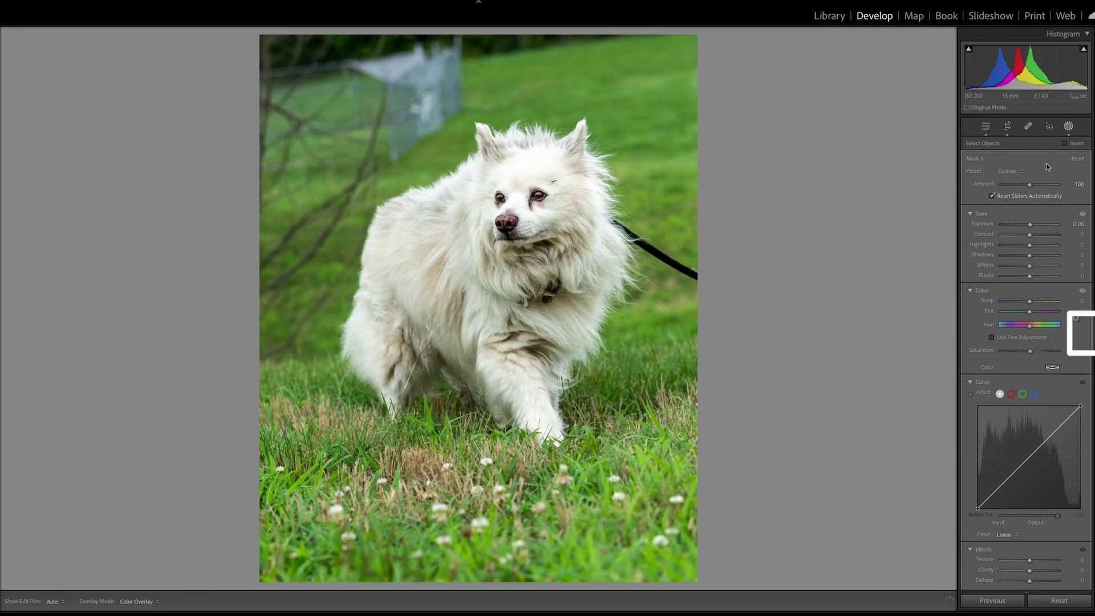
{"action": "key", "text": "plus"}
{"action": "key", "text": "plus"}
{"action": "key", "text": "plus"}
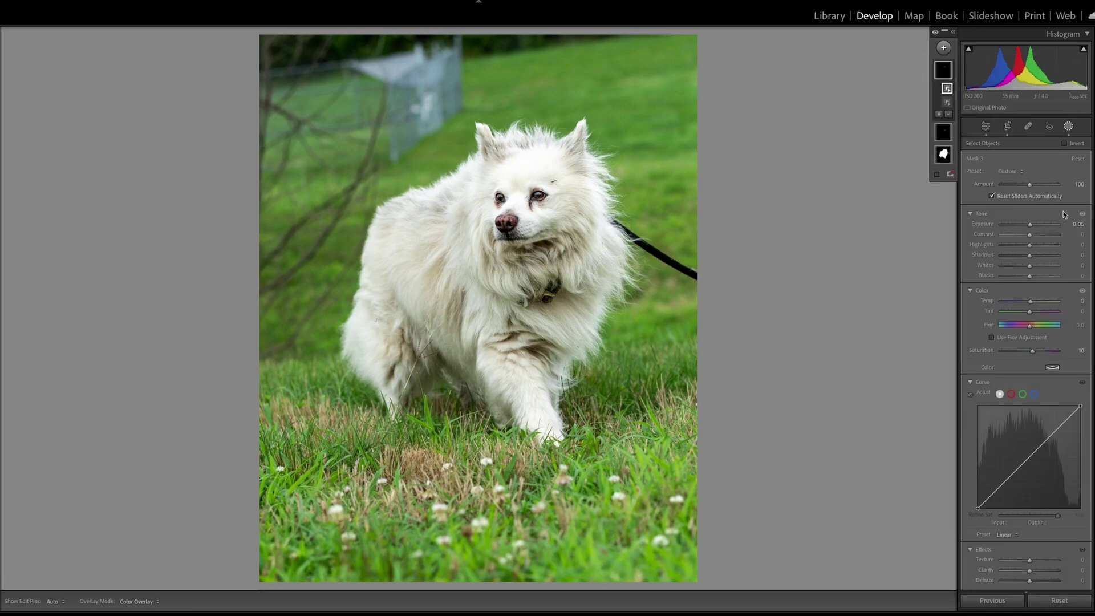
Step: Open the edited dog photo in Photoshop for further retouching
{"action": "right_click", "coordinate": [585, 347]}
{"action": "mouse_move", "coordinate": [618, 425]}
{"action": "left_click", "coordinate": [765, 423]}
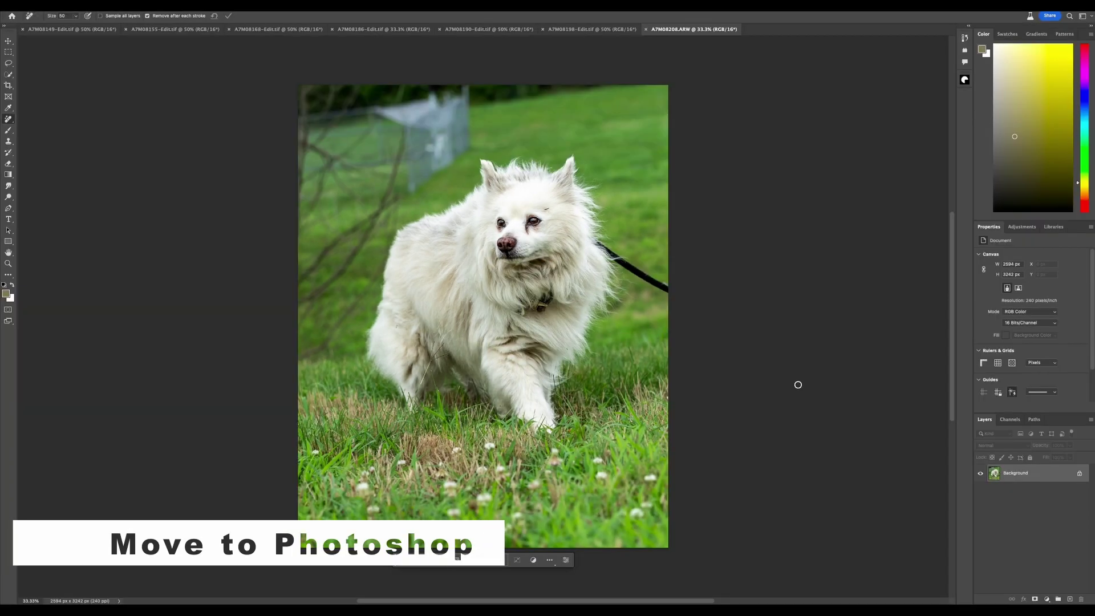
Step: Enlarge the Remove tool brush and erase the black leash running across the grass from the photo's edge to the dog's fur
{"action": "key", "text": "bracketright"}
{"action": "key", "text": "bracketright"}
{"action": "key", "text": "bracketright"}
{"action": "key", "text": "bracketright"}
{"action": "key", "text": "bracketright"}
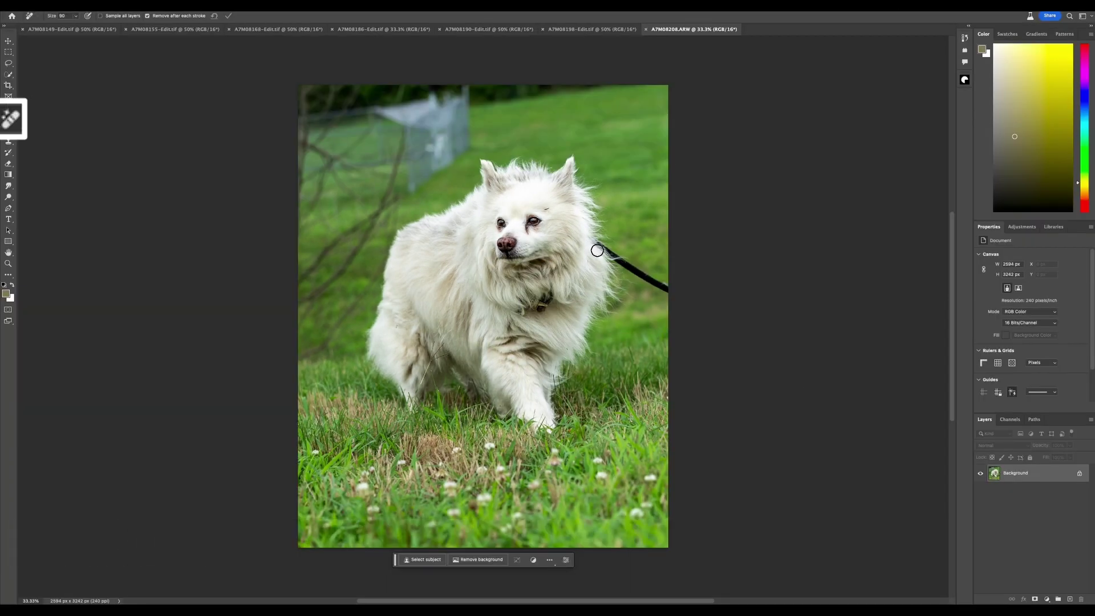
{"action": "key", "text": "super+plus"}
{"action": "key", "text": "super+plus"}
{"action": "key", "text": "super+plus"}
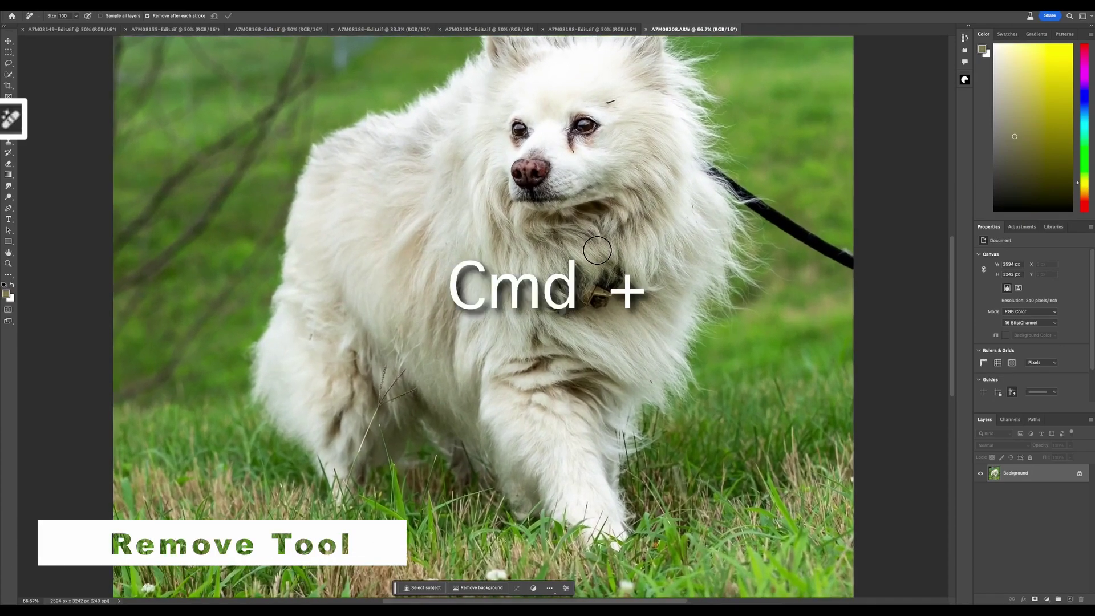
{"action": "scroll", "coordinate": [684, 245], "scroll_direction": "up", "scroll_amount": 2}
{"action": "scroll", "coordinate": [723, 227], "scroll_direction": "right", "scroll_amount": 8}
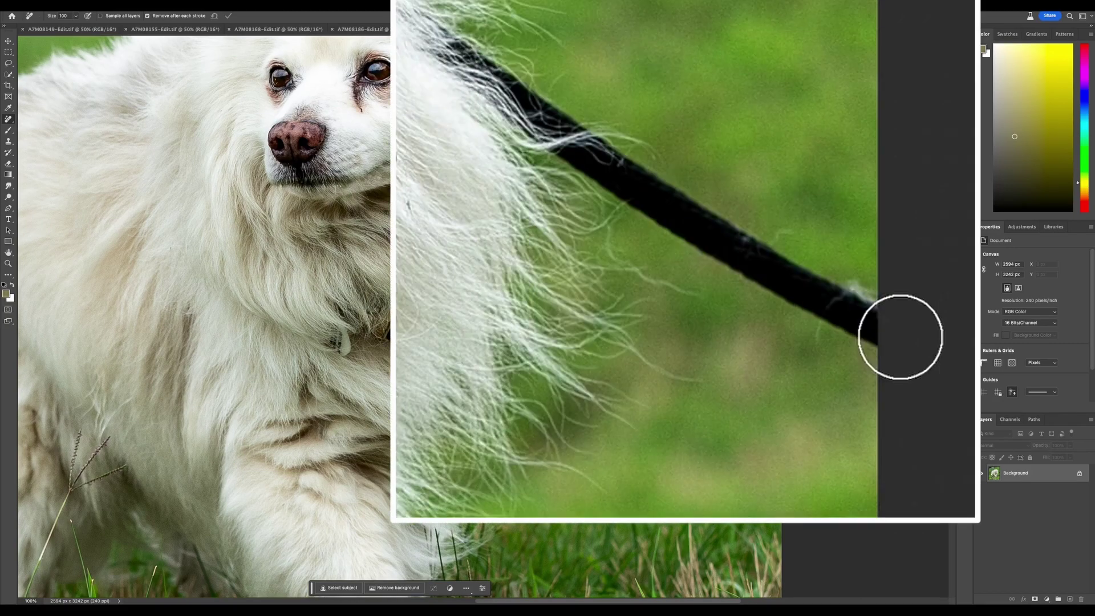
{"action": "key", "text": "bracketleft"}
{"action": "key", "text": "bracketleft"}
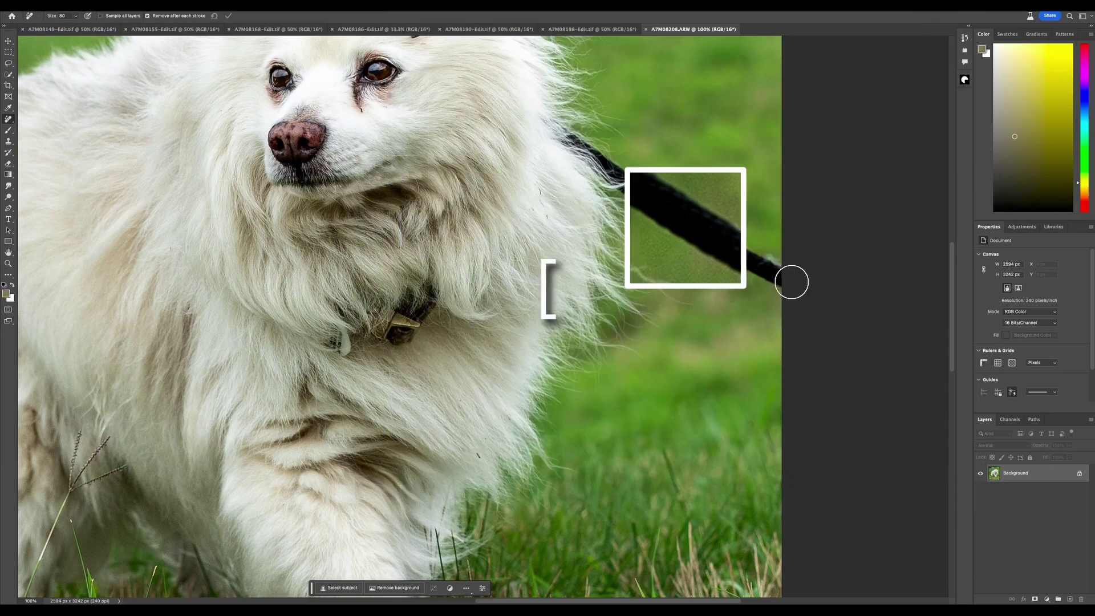
{"action": "left_click_drag", "start_coordinate": [788, 280], "coordinate": [633, 187]}
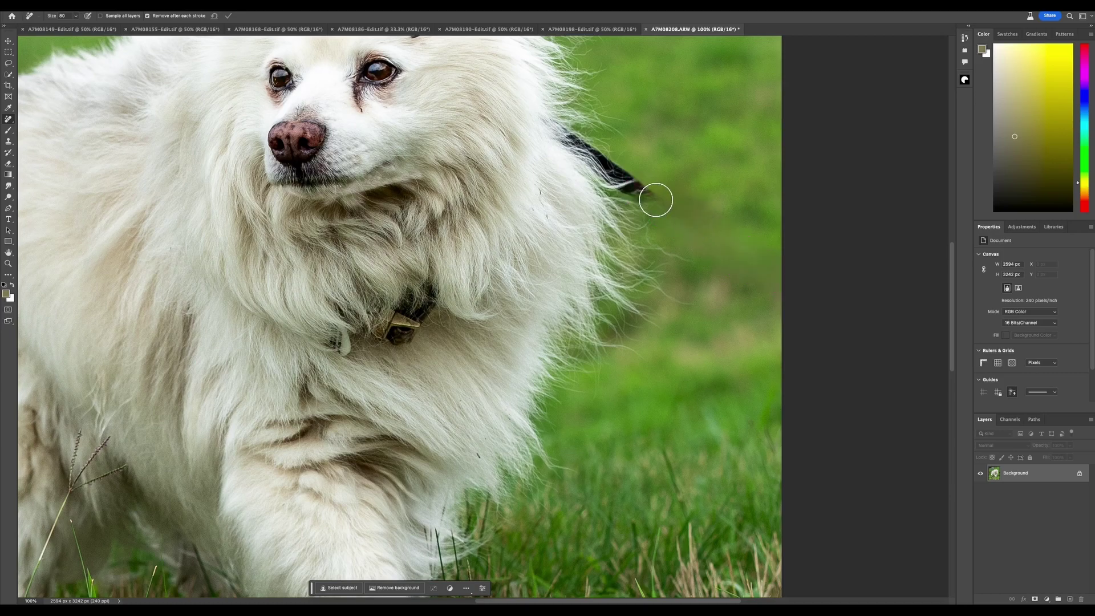
Step: Undo the healing attempt on the leash remnant in the dog's neck fur
{"action": "key", "text": "super+plus"}
{"action": "key", "text": "super+plus"}
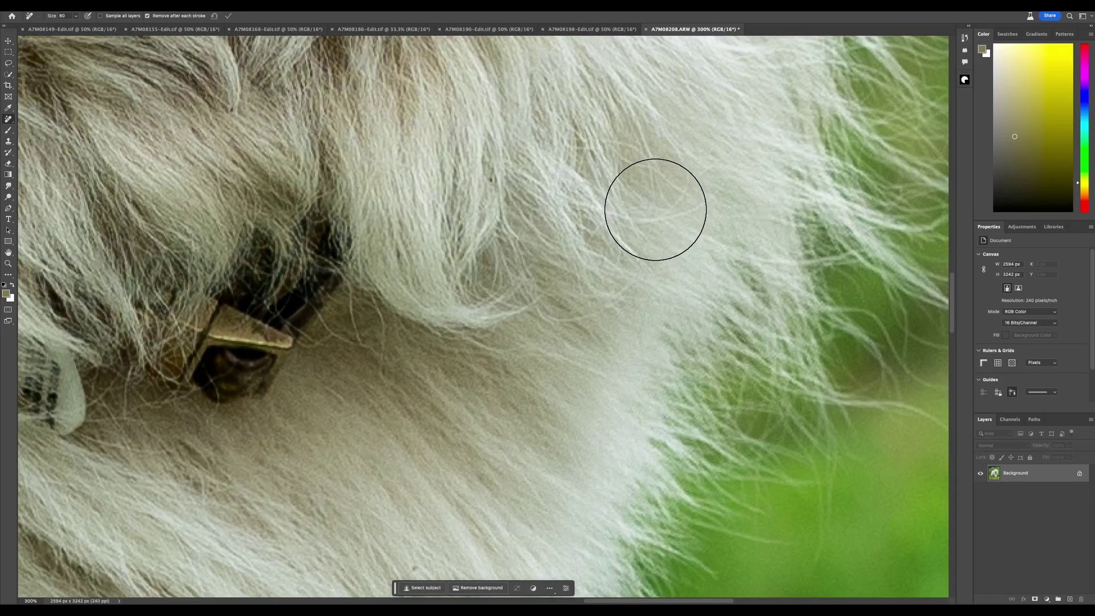
{"action": "scroll", "coordinate": [655, 210], "scroll_direction": "up", "scroll_amount": 6}
{"action": "scroll", "coordinate": [656, 210], "scroll_direction": "right", "scroll_amount": 5}
{"action": "scroll", "coordinate": [632, 306], "scroll_direction": "right", "scroll_amount": 5}
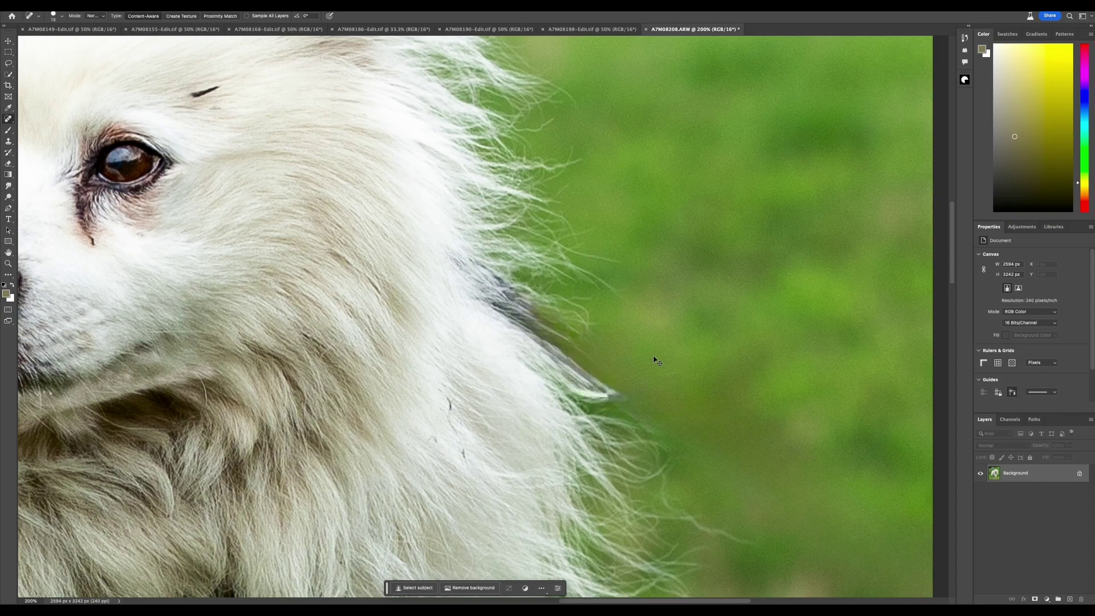
{"action": "key", "text": "ctrl+z"}
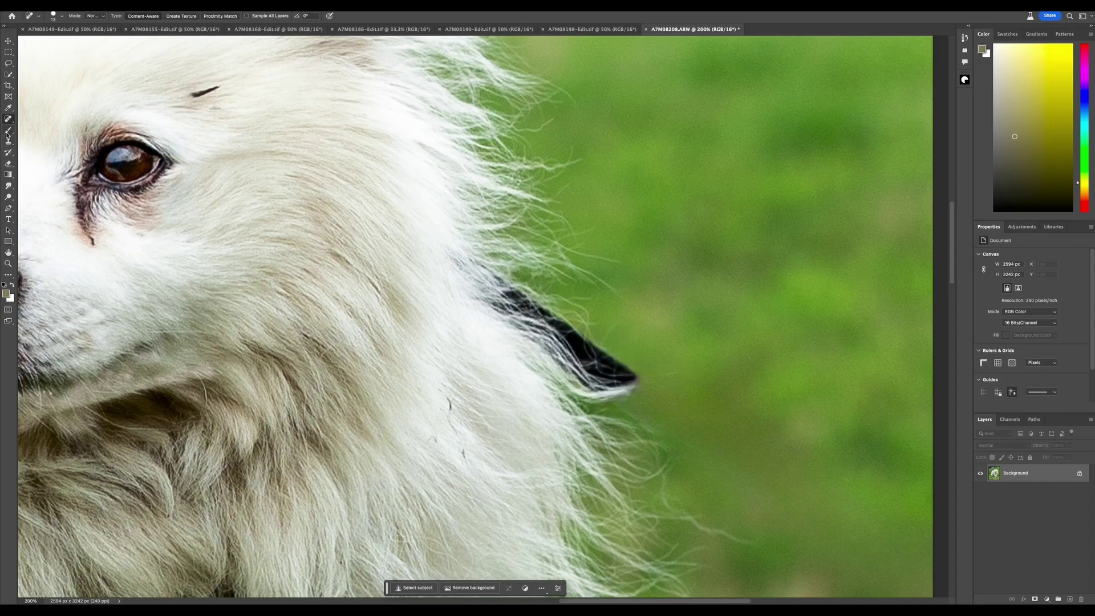
Step: Lasso the leash remnant in the dog's neck fur and replace it with the third Generative Fill variation, without a prompt
{"action": "key", "text": "l"}
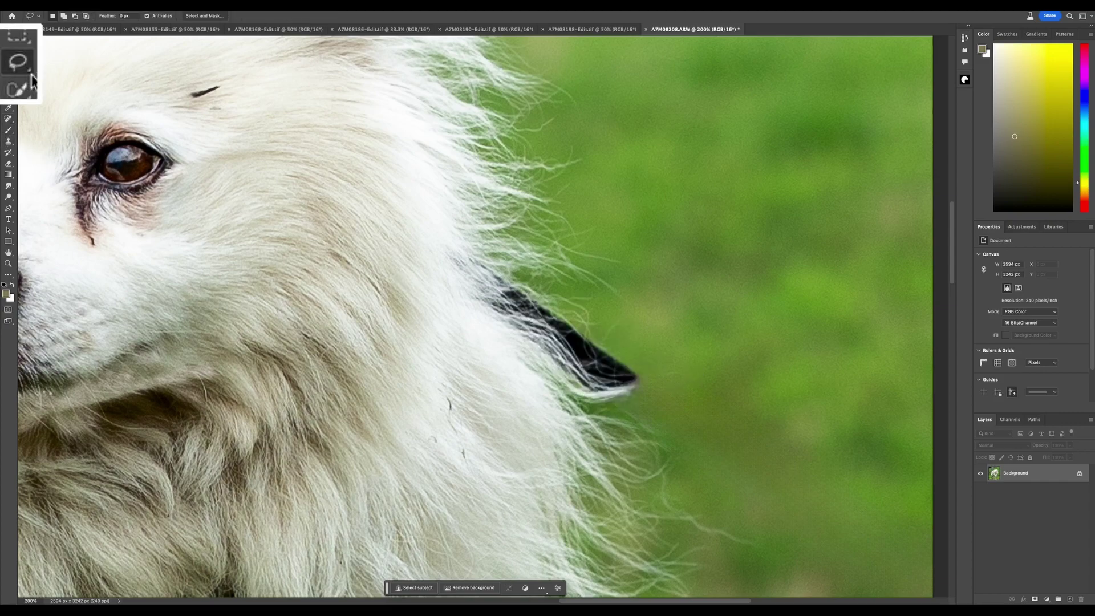
{"action": "mouse_move", "coordinate": [484, 261]}
{"action": "left_mouse_down"}
{"action": "mouse_move", "coordinate": [640, 367]}
{"action": "mouse_move", "coordinate": [649, 396]}
{"action": "mouse_move", "coordinate": [611, 407]}
{"action": "mouse_move", "coordinate": [588, 395]}
{"action": "mouse_move", "coordinate": [463, 289]}
{"action": "left_mouse_up"}
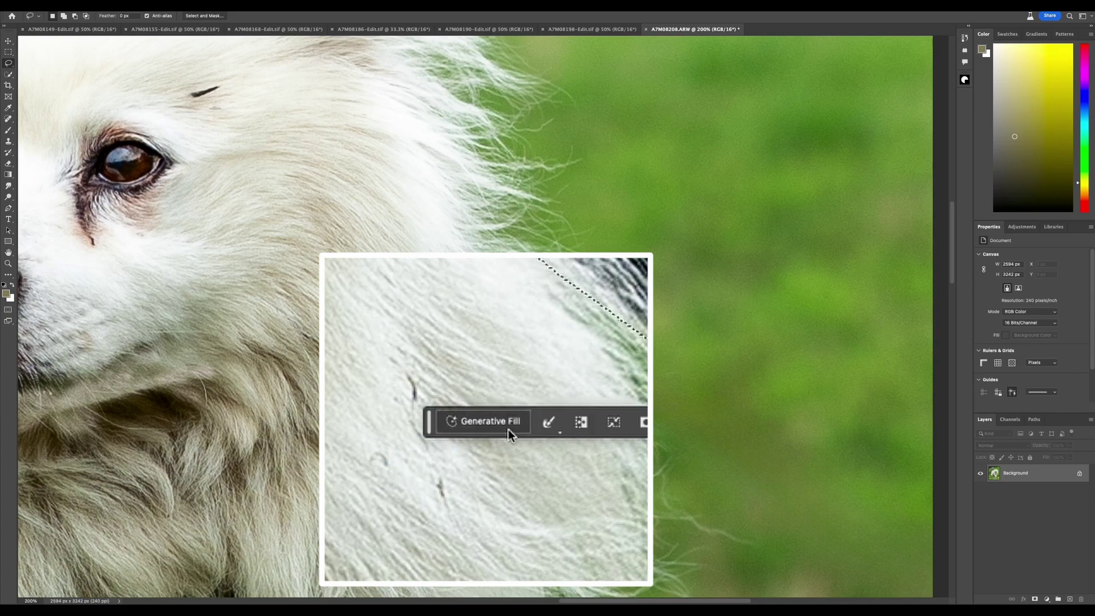
{"action": "left_click", "coordinate": [505, 425]}
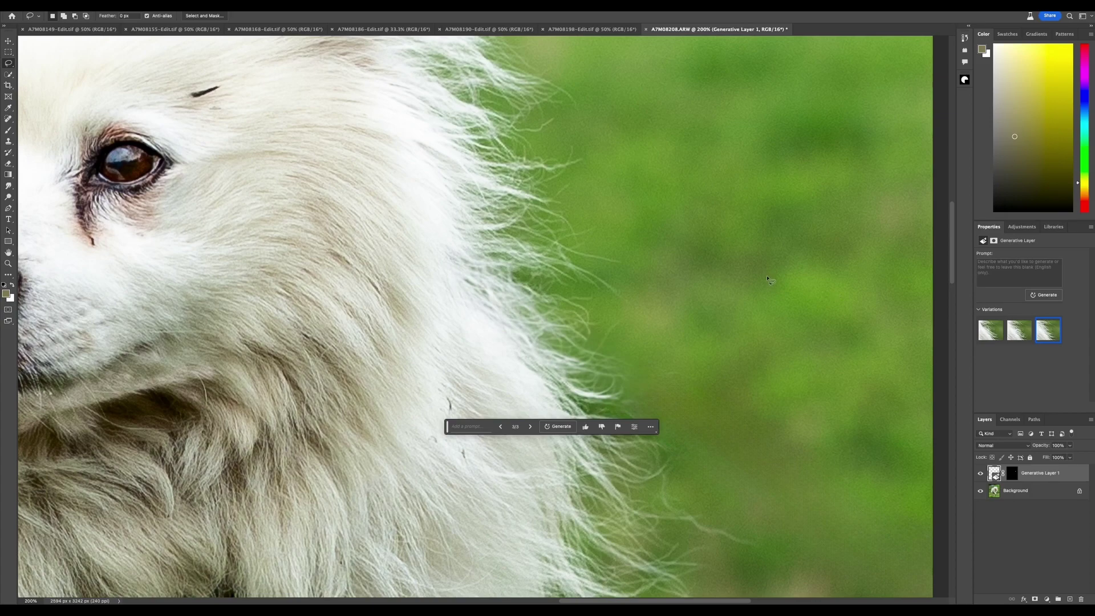
{"action": "key", "text": "ctrl+minus"}
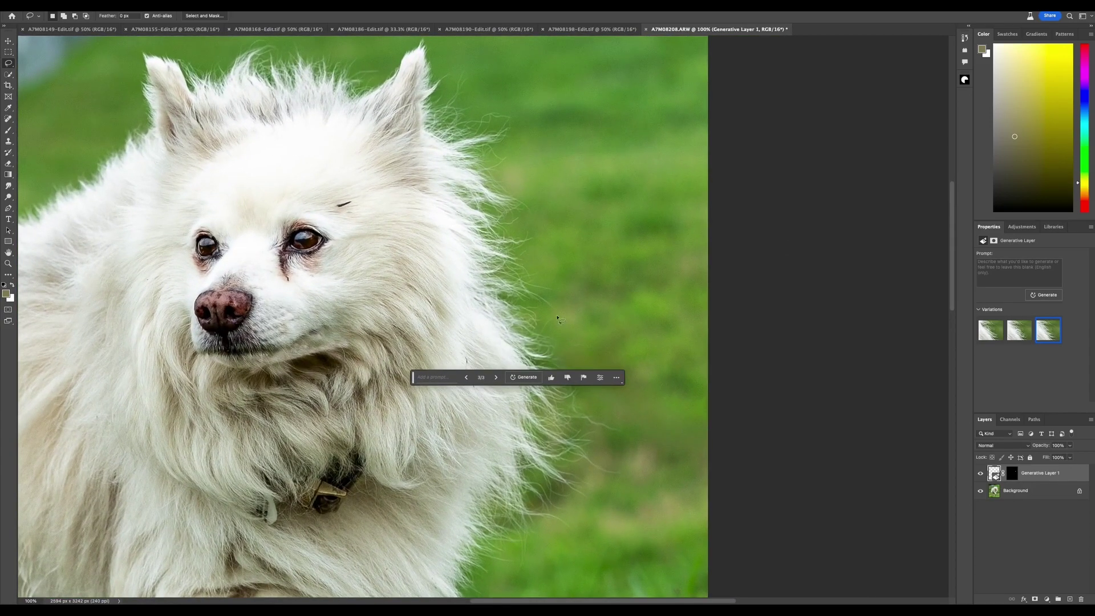
{"action": "key", "text": "ctrl+minus"}
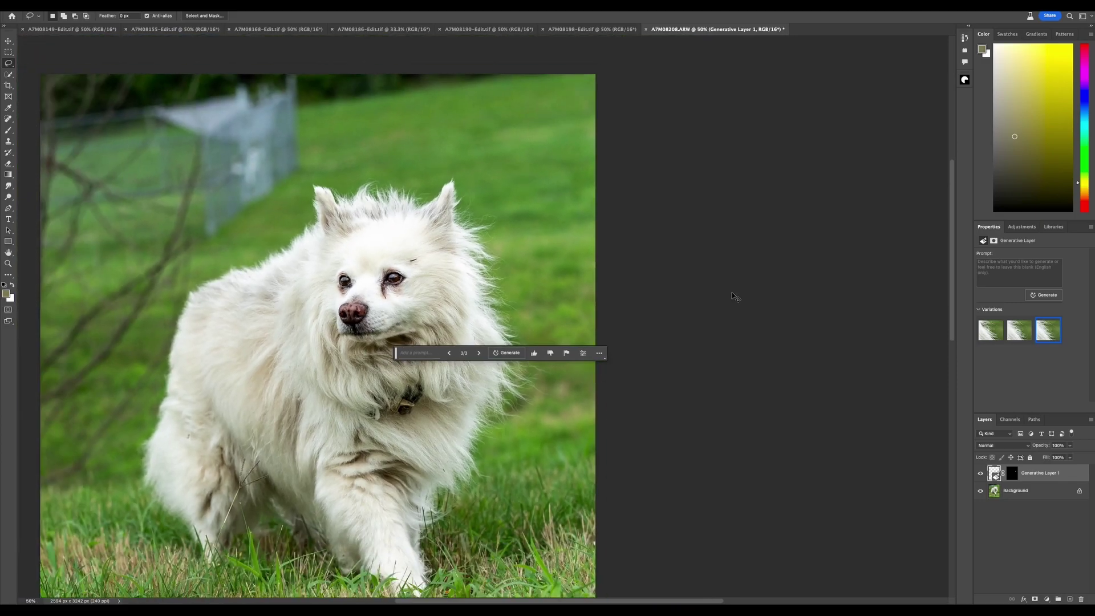
{"action": "scroll", "coordinate": [390, 293], "scroll_direction": "left", "scroll_amount": 5}
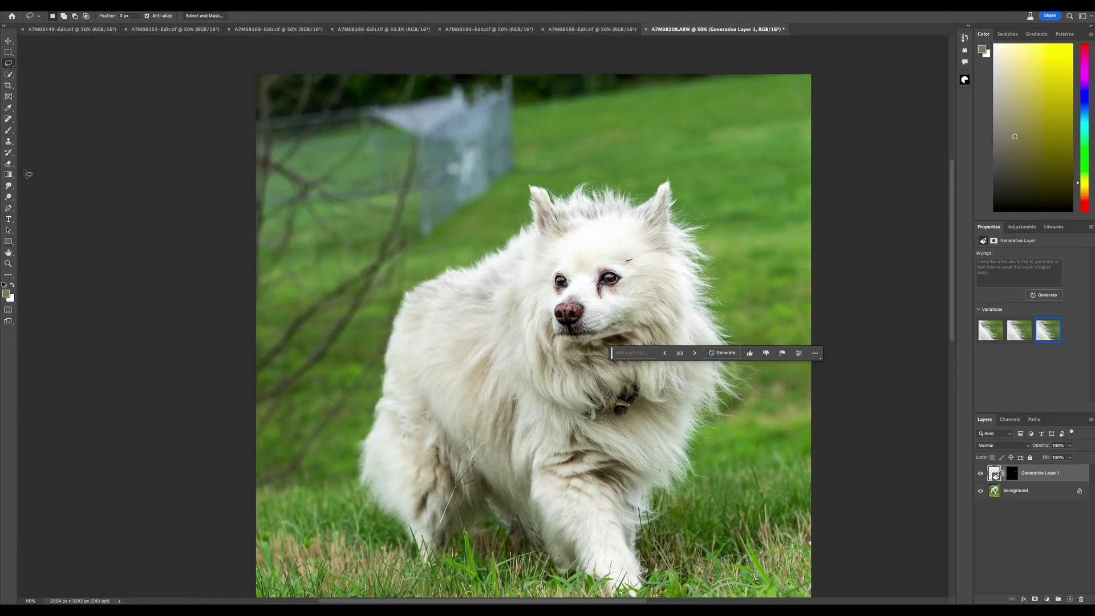
Step: Flatten the generative layer into the background so the Remove tool can be used on the photo
{"action": "key", "text": "j"}
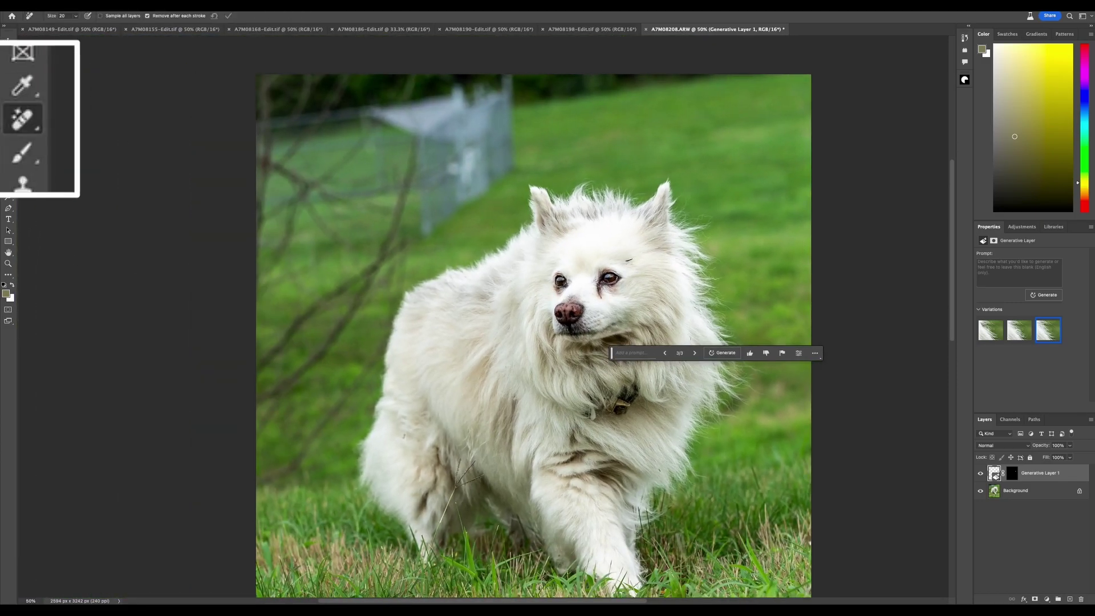
{"action": "key", "text": "ctrl+plus"}
{"action": "key", "text": "ctrl+plus"}
{"action": "key", "text": "ctrl+plus"}
{"action": "scroll", "coordinate": [646, 273], "scroll_direction": "right", "scroll_amount": 8}
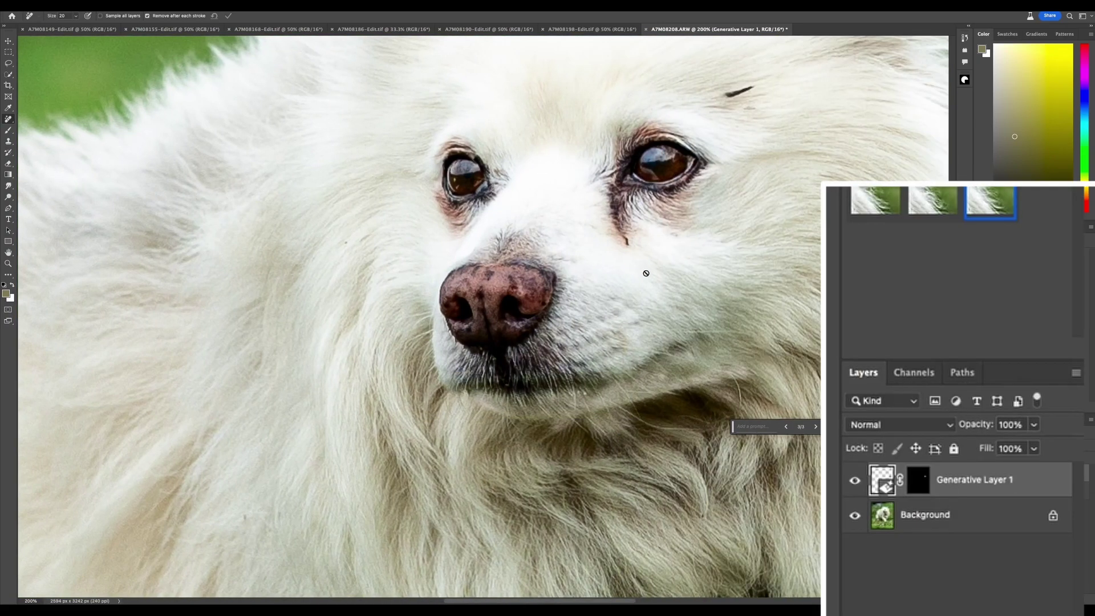
{"action": "right_click", "coordinate": [975, 480]}
{"action": "left_click", "coordinate": [1034, 568]}
Step: Remove the dark debris above the dog's eye with the Remove tool and check the coat with a smaller brush
{"action": "scroll", "coordinate": [807, 339], "scroll_direction": "up", "scroll_amount": 8}
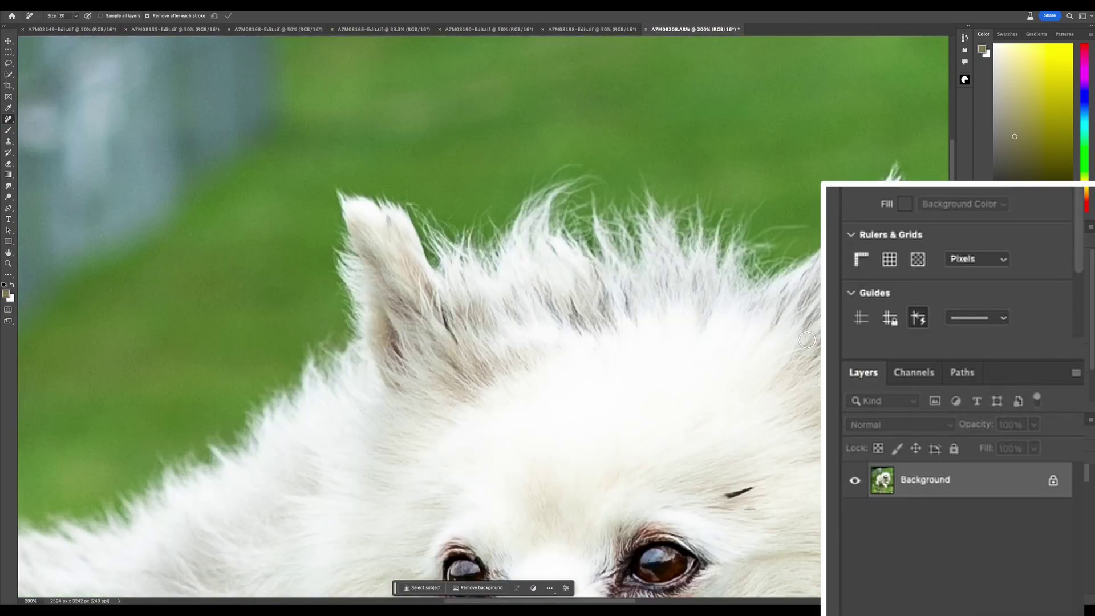
{"action": "scroll", "coordinate": [761, 384], "scroll_direction": "down", "scroll_amount": 2}
{"action": "left_click_drag", "start_coordinate": [729, 454], "coordinate": [751, 448]}
{"action": "left_click", "coordinate": [748, 467]}
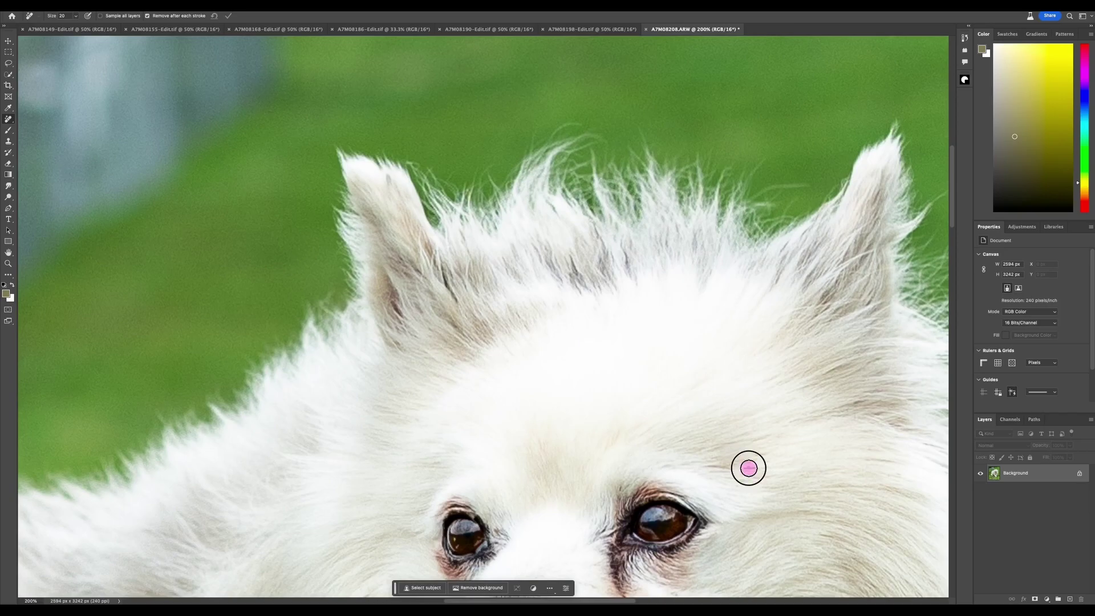
{"action": "scroll", "coordinate": [683, 422], "scroll_direction": "down", "scroll_amount": 5}
{"action": "scroll", "coordinate": [619, 375], "scroll_direction": "down", "scroll_amount": 8}
{"action": "scroll", "coordinate": [567, 451], "scroll_direction": "up", "scroll_amount": 15}
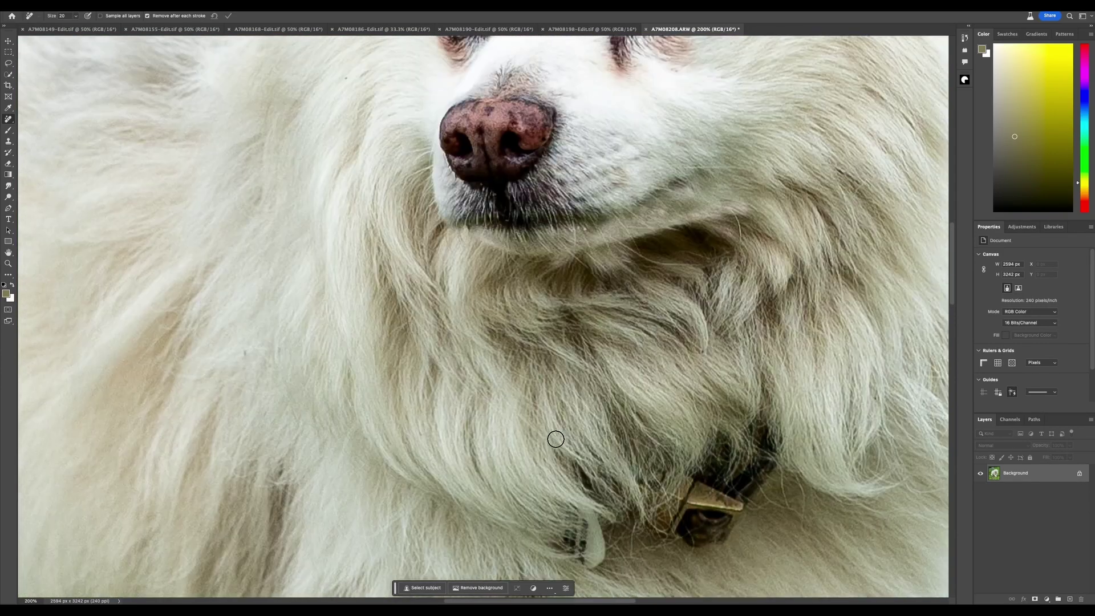
{"action": "key", "text": "bracketleft"}
{"action": "key", "text": "bracketleft"}
{"action": "scroll", "coordinate": [435, 319], "scroll_direction": "down", "scroll_amount": 8}
{"action": "scroll", "coordinate": [435, 319], "scroll_direction": "down", "scroll_amount": 5}
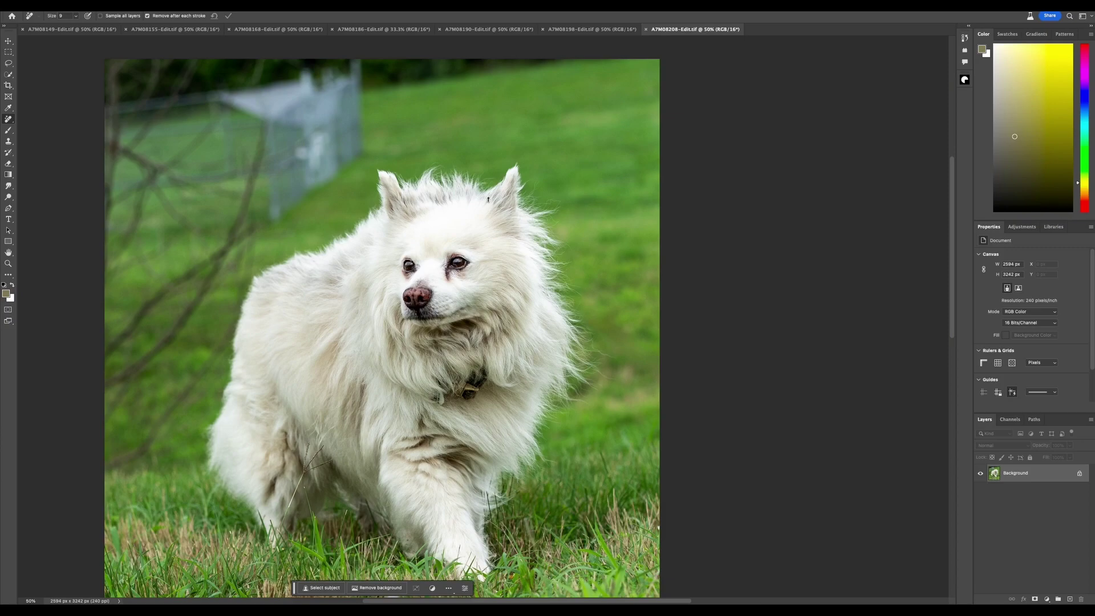
Step: Lasso the blurred fence in the upper background, run Generative Fill without a prompt and choose the second variation
{"action": "scroll", "coordinate": [394, 187], "scroll_direction": "left", "scroll_amount": 5}
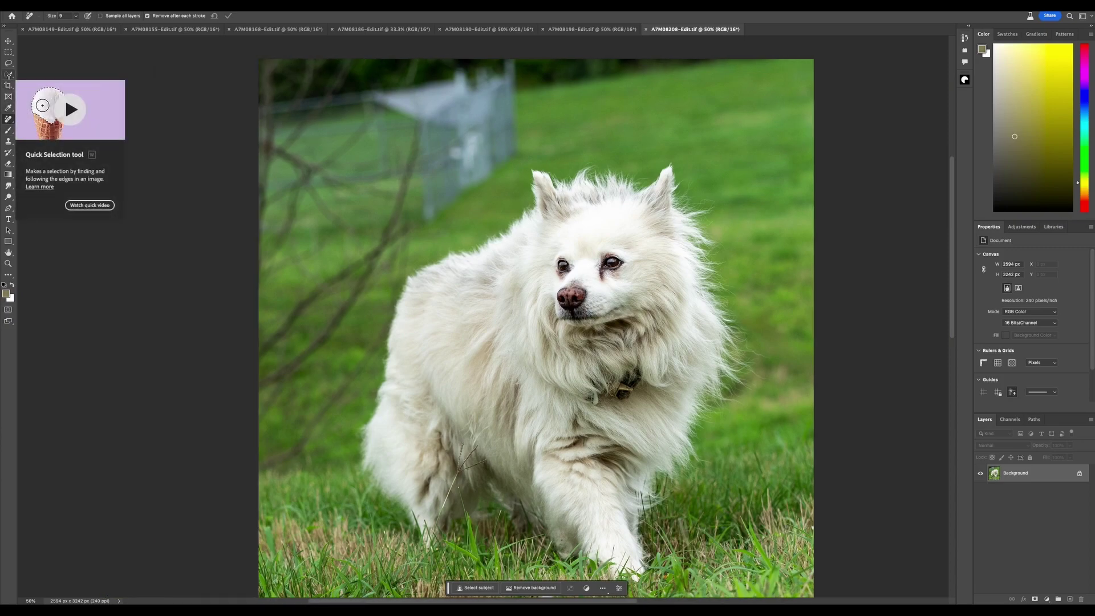
{"action": "left_click", "coordinate": [8, 75]}
{"action": "key", "text": "l"}
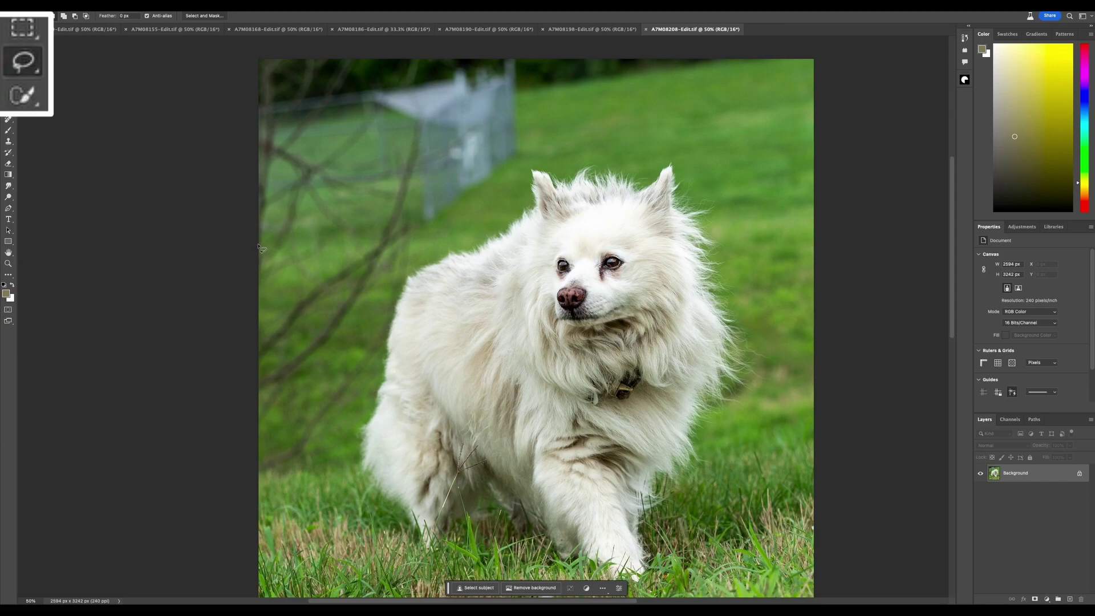
{"action": "mouse_move", "coordinate": [257, 246]}
{"action": "left_mouse_down"}
{"action": "mouse_move", "coordinate": [357, 253]}
{"action": "mouse_move", "coordinate": [428, 233]}
{"action": "mouse_move", "coordinate": [499, 192]}
{"action": "mouse_move", "coordinate": [567, 202]}
{"action": "mouse_move", "coordinate": [220, 125]}
{"action": "left_mouse_up"}
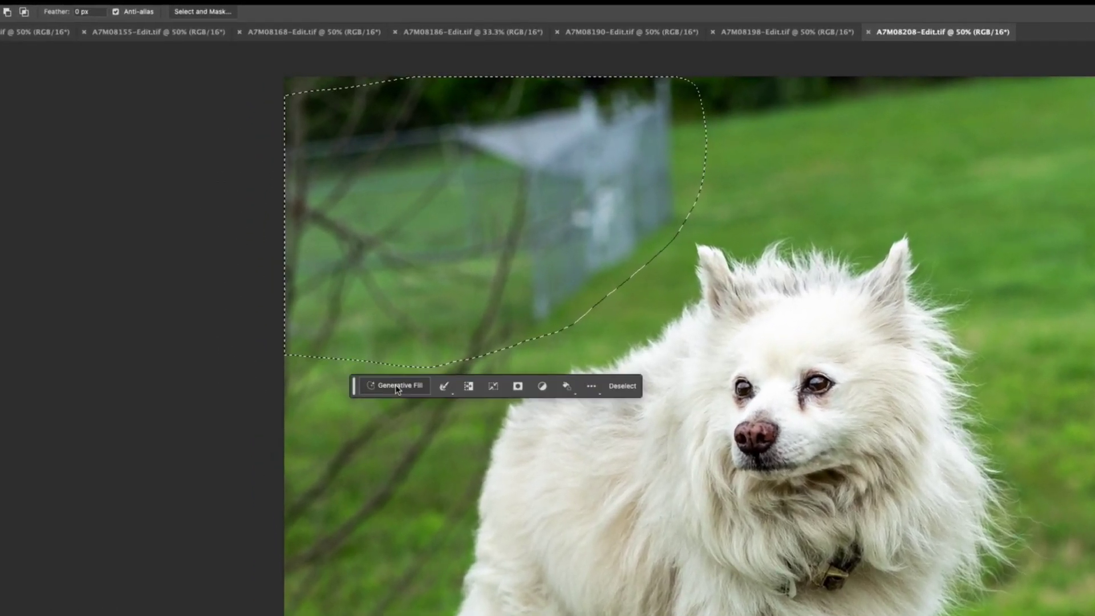
{"action": "left_click", "coordinate": [395, 384]}
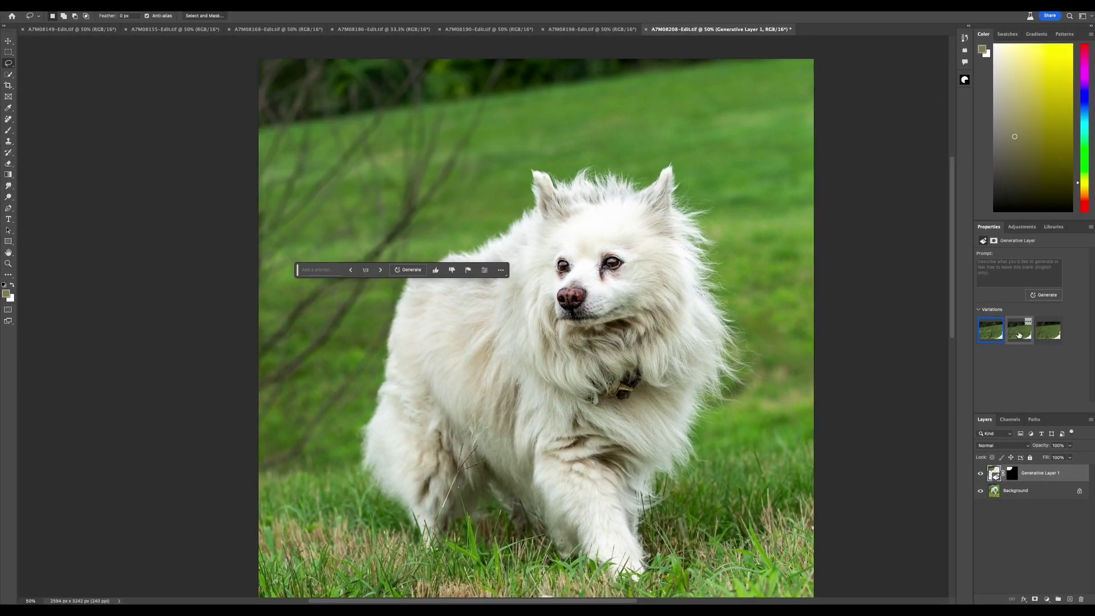
{"action": "left_click", "coordinate": [1018, 329]}
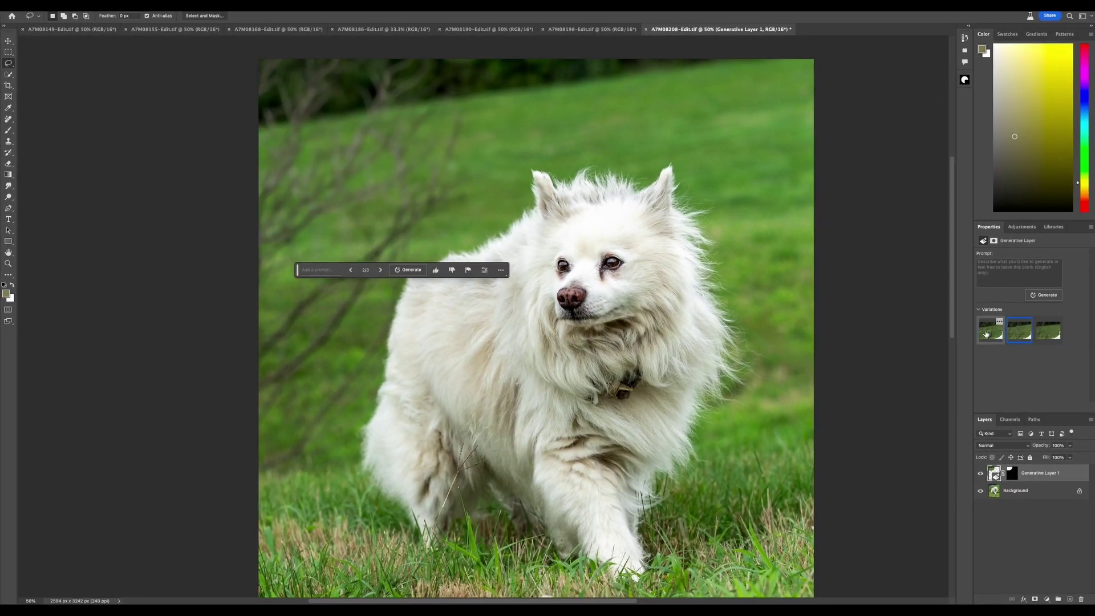
{"action": "left_click", "coordinate": [986, 333]}
{"action": "left_click", "coordinate": [1019, 334]}
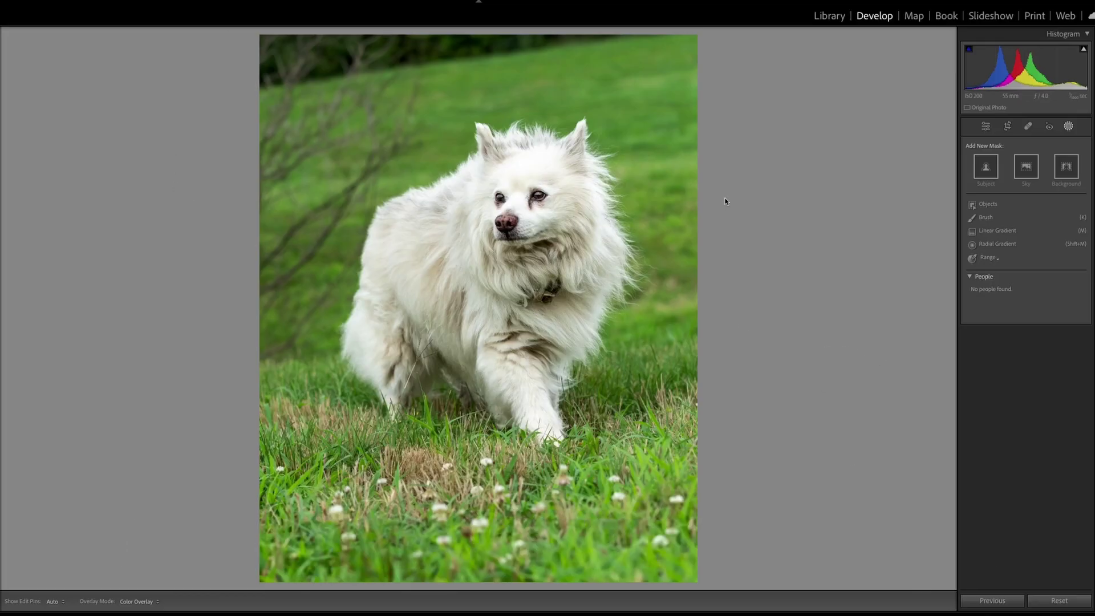
Step: In Lightroom, adjust the grass colours: hue to green -34 and yellow -3, saturation to green -18 and yellow -2
{"action": "left_click", "coordinate": [1068, 126]}
{"action": "left_click", "coordinate": [1034, 103]}
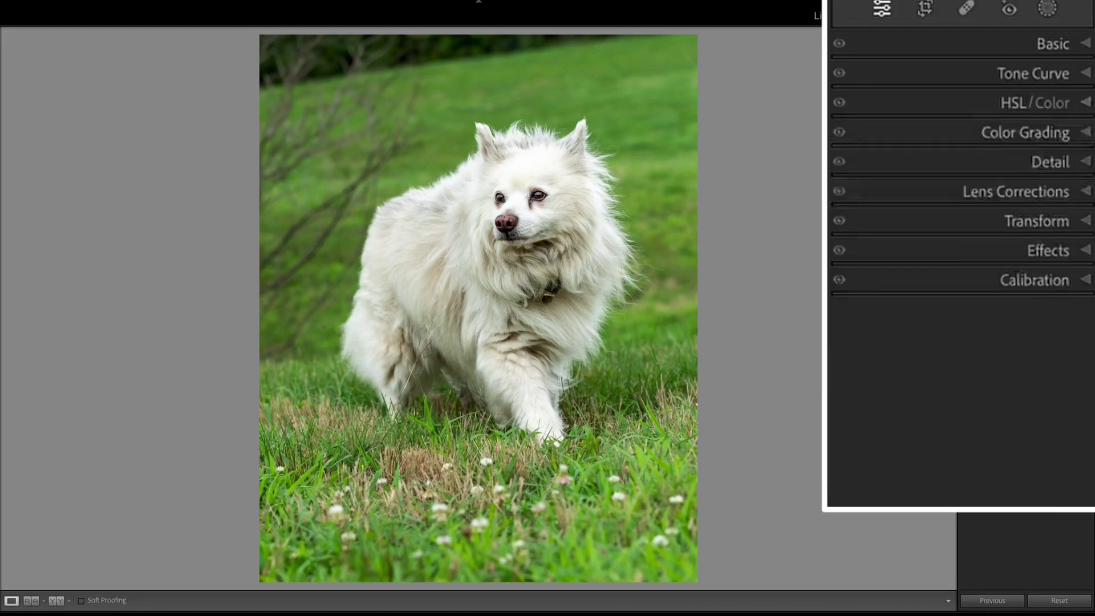
{"action": "left_click", "coordinate": [858, 133]}
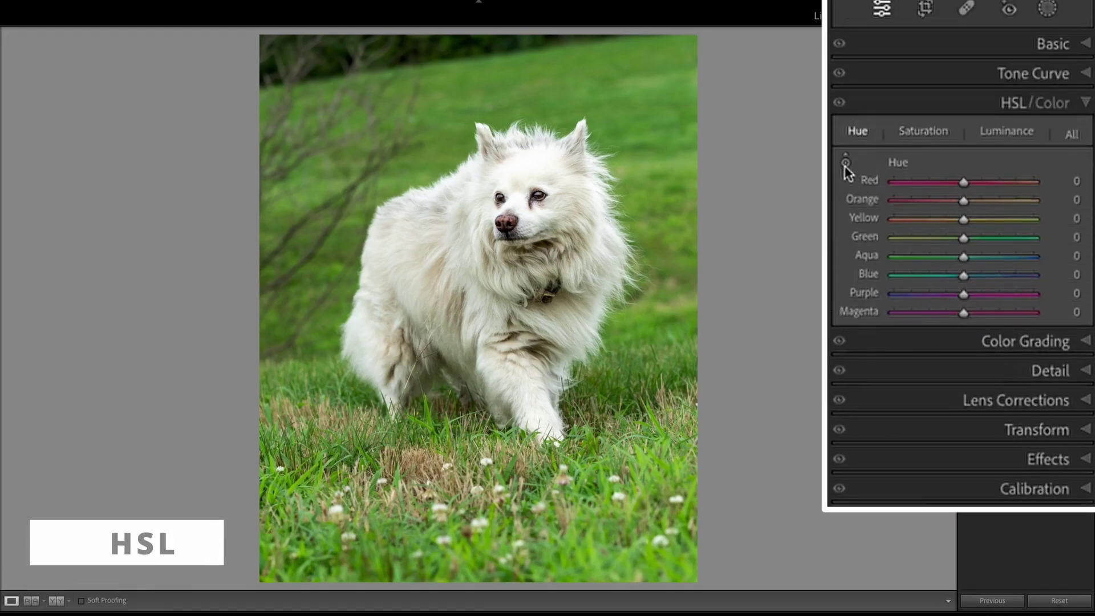
{"action": "left_click_drag", "start_coordinate": [649, 128], "coordinate": [649, 149]}
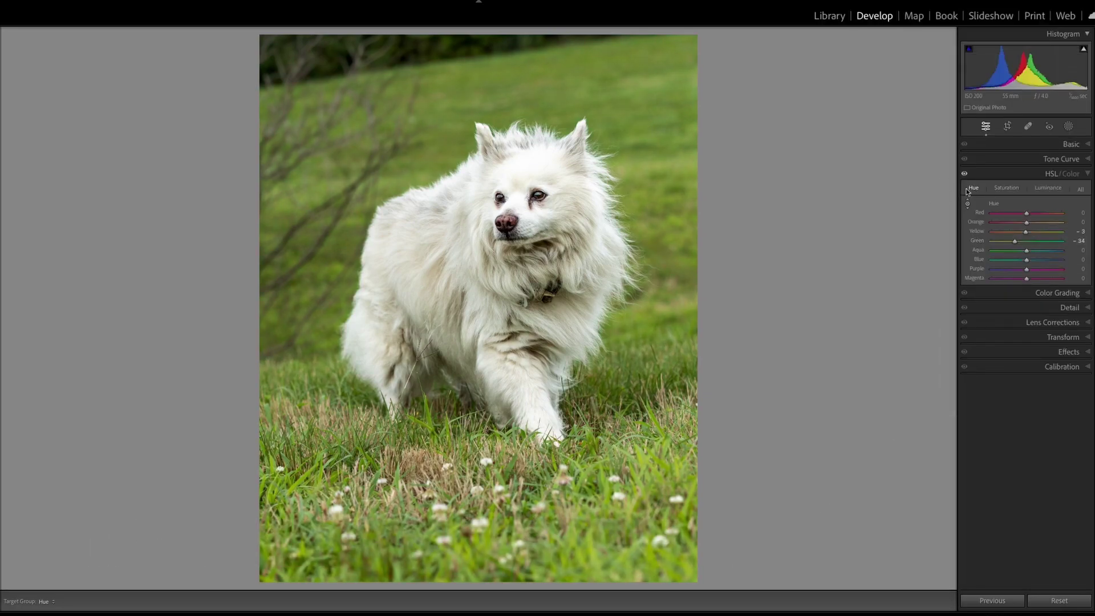
{"action": "left_click", "coordinate": [1004, 189]}
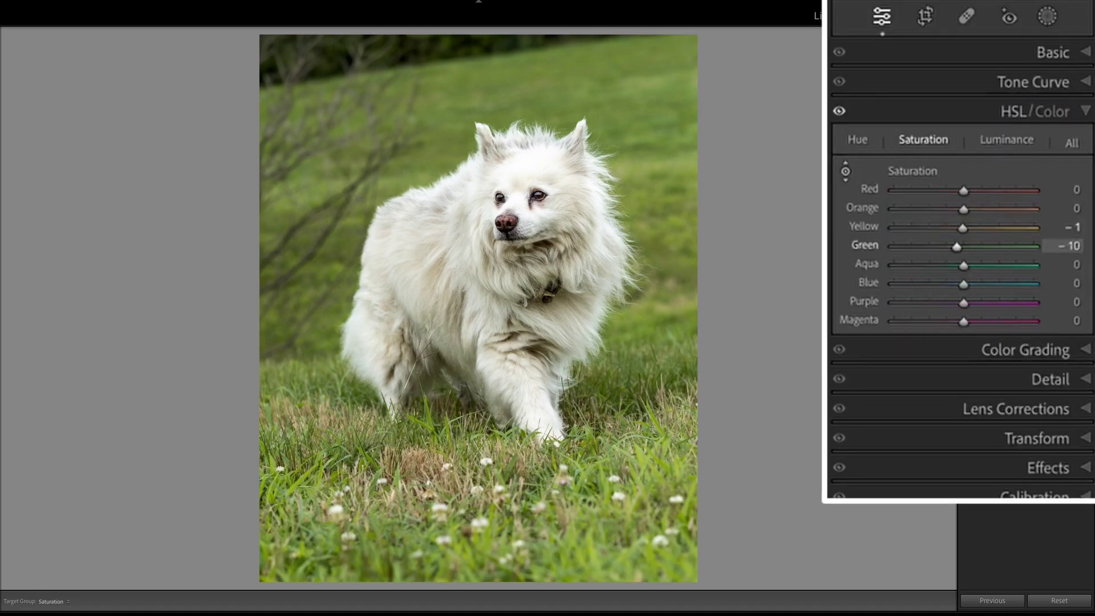
{"action": "left_click_drag", "start_coordinate": [649, 146], "coordinate": [648, 149]}
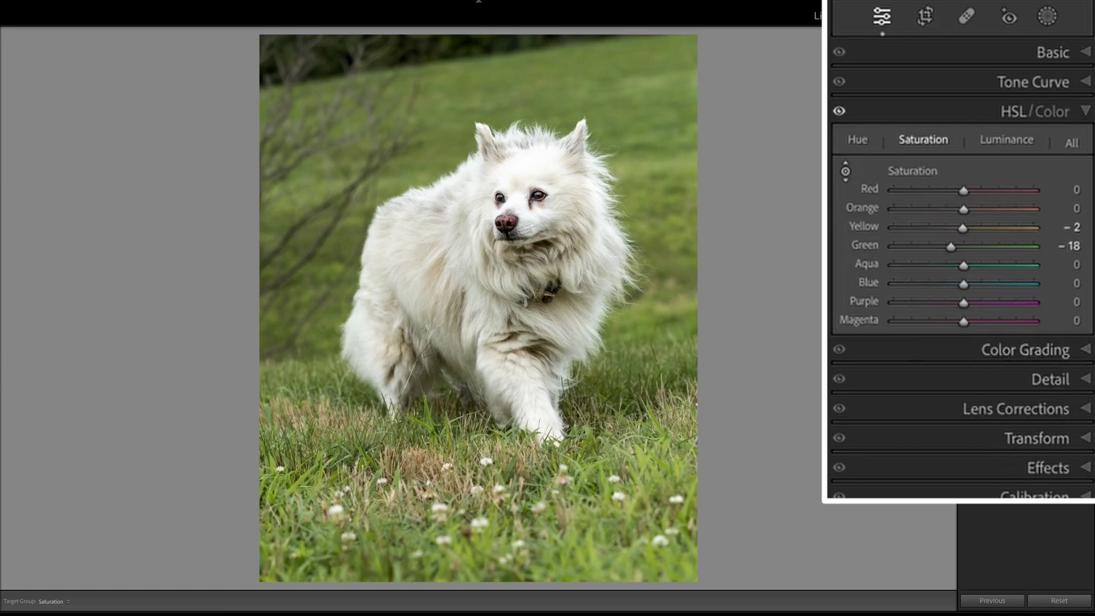
Step: Add a post-crop vignette with an amount of -15
{"action": "left_click", "coordinate": [1065, 352]}
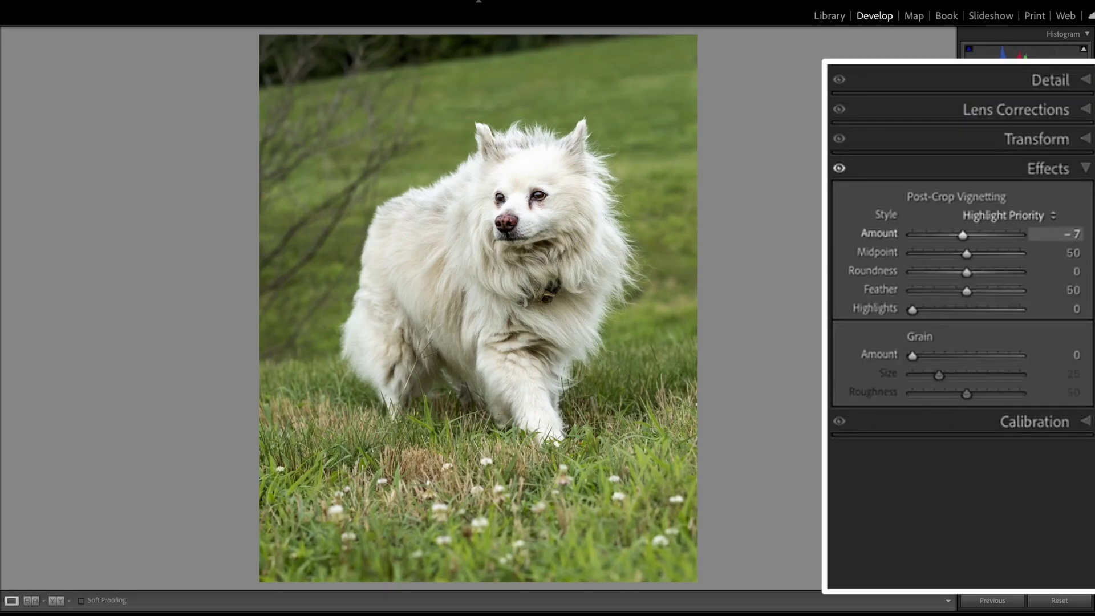
{"action": "key", "text": "Down"}
{"action": "key", "text": "Down"}
{"action": "key", "text": "Down"}
{"action": "key", "text": "Down"}
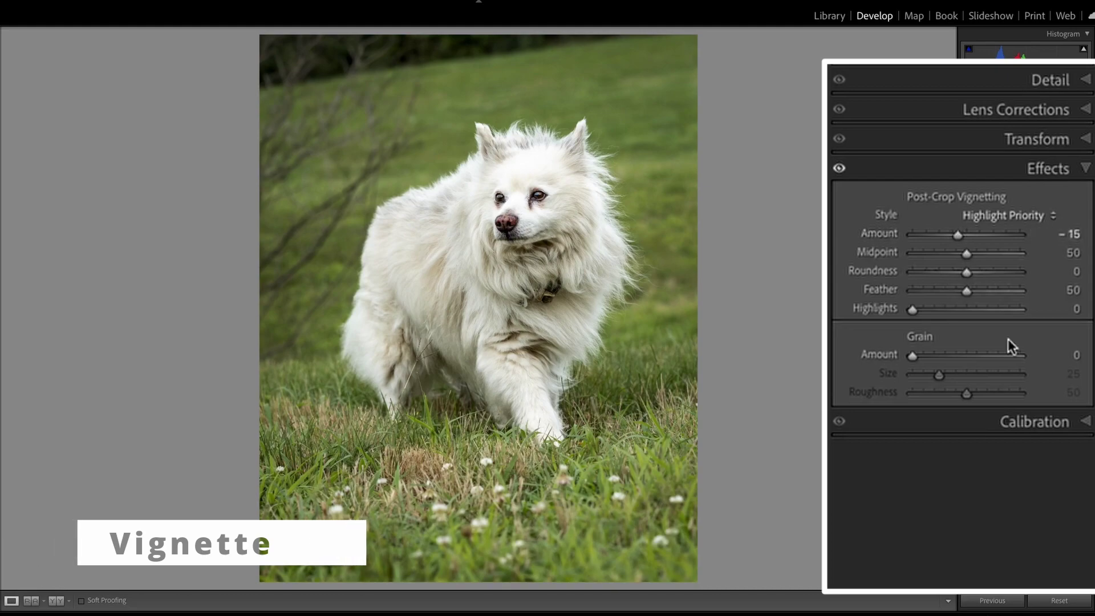
Step: Set the photo's basic exposure to +0.15 and its temperature to +2
{"action": "key", "text": "ctrl+1"}
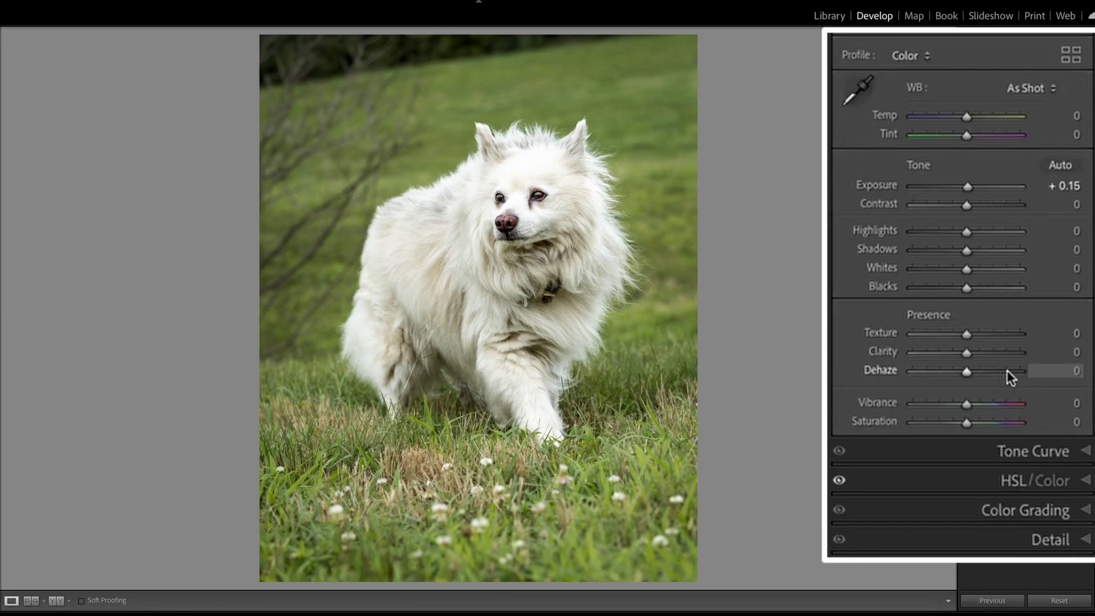
{"action": "key", "text": "plus"}
{"action": "key", "text": "Up"}
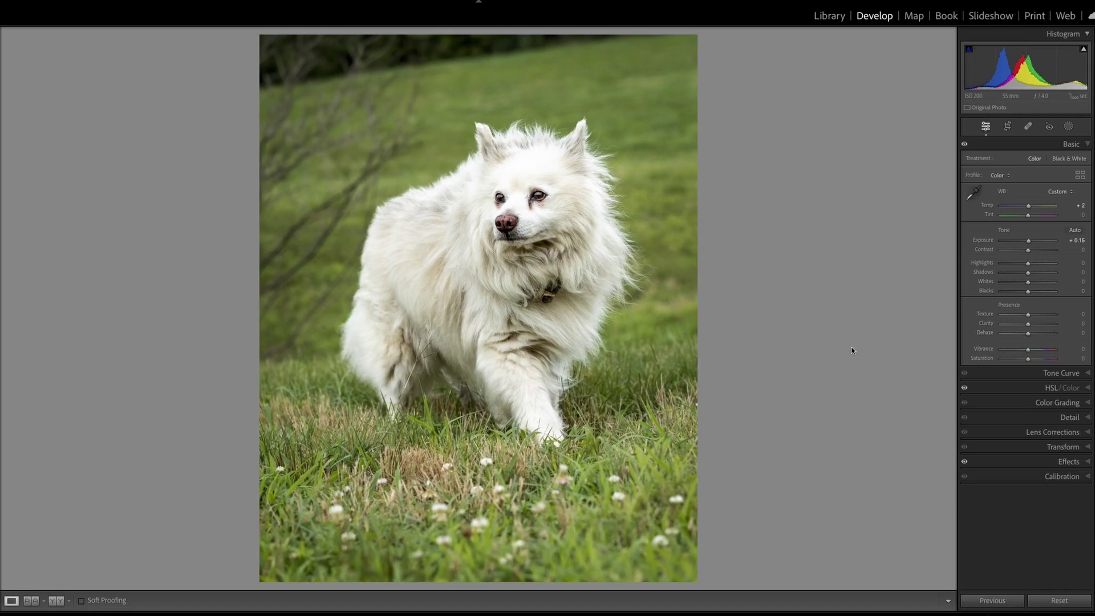